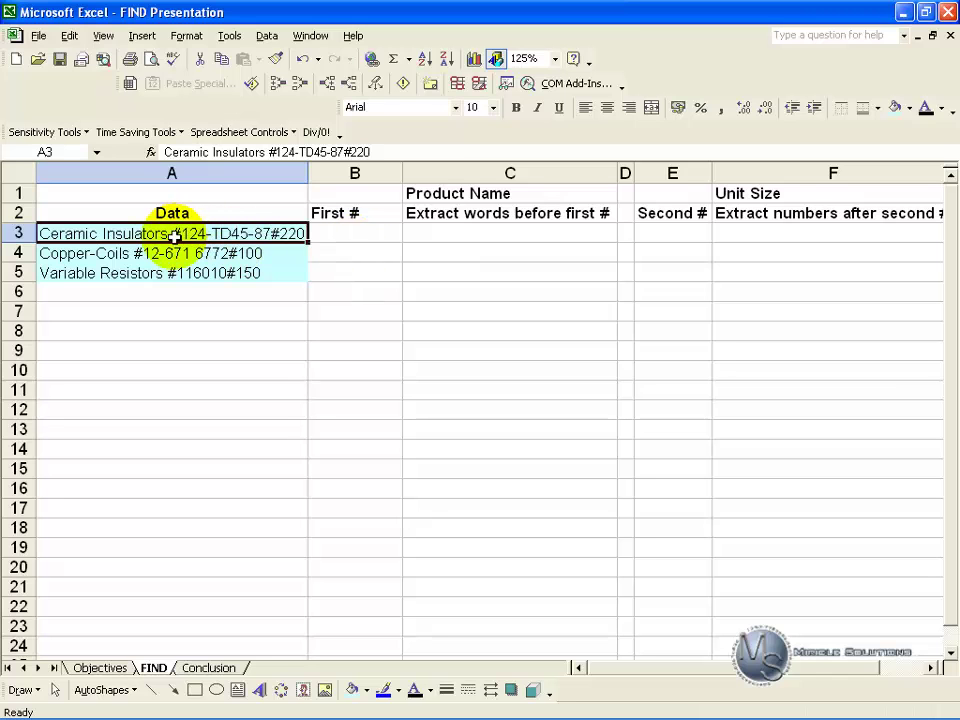
- Insert the FIND text function in cell B3 with "#" as the text to find
click(349, 234)
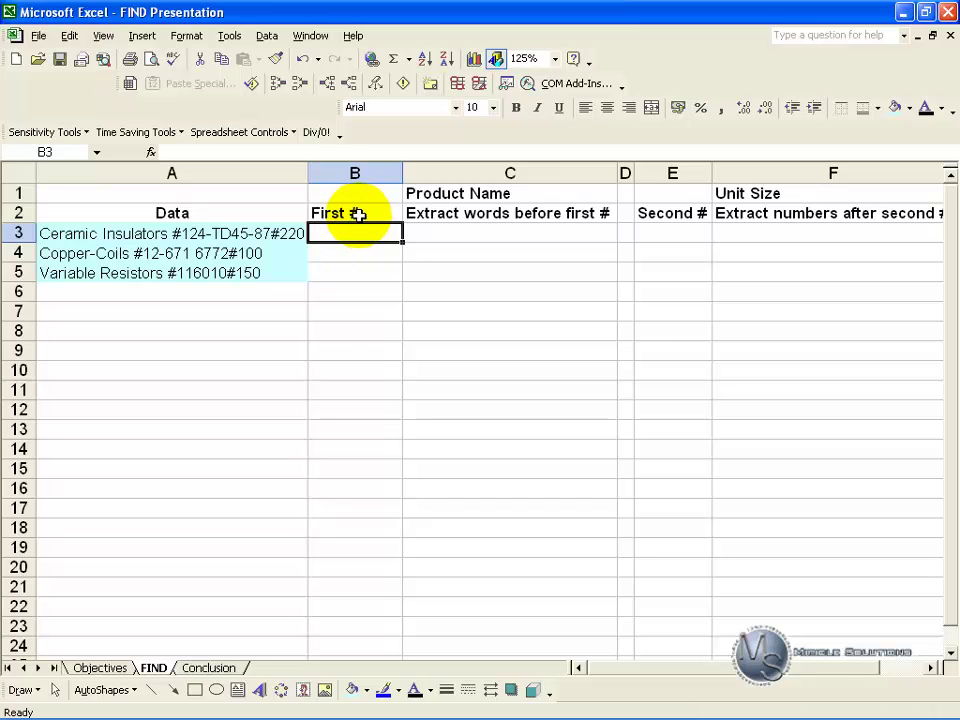
click(150, 154)
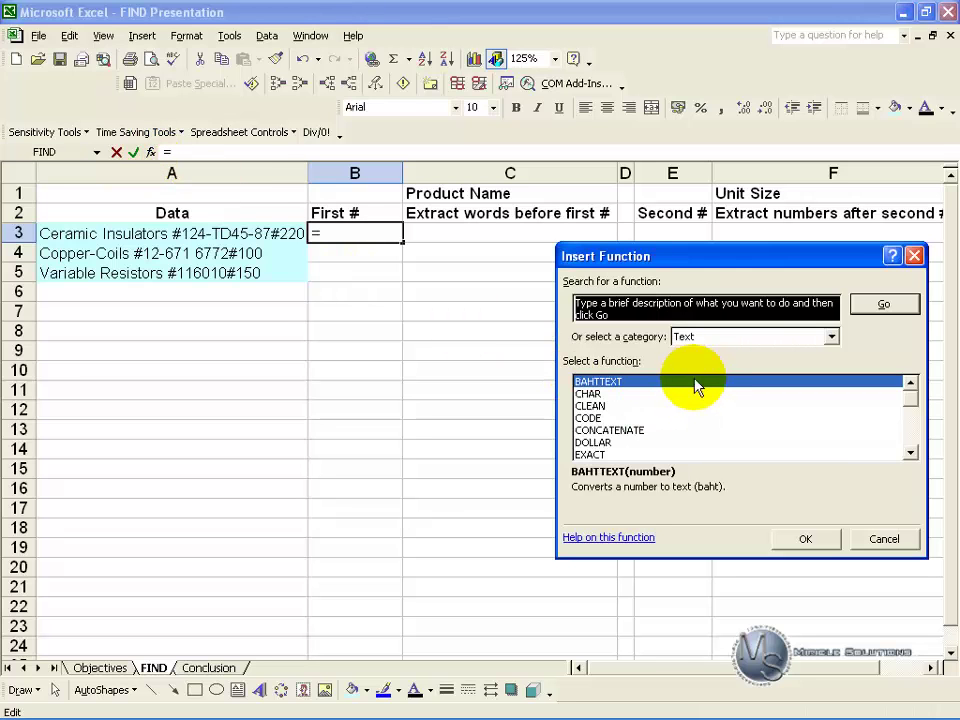
click(910, 453)
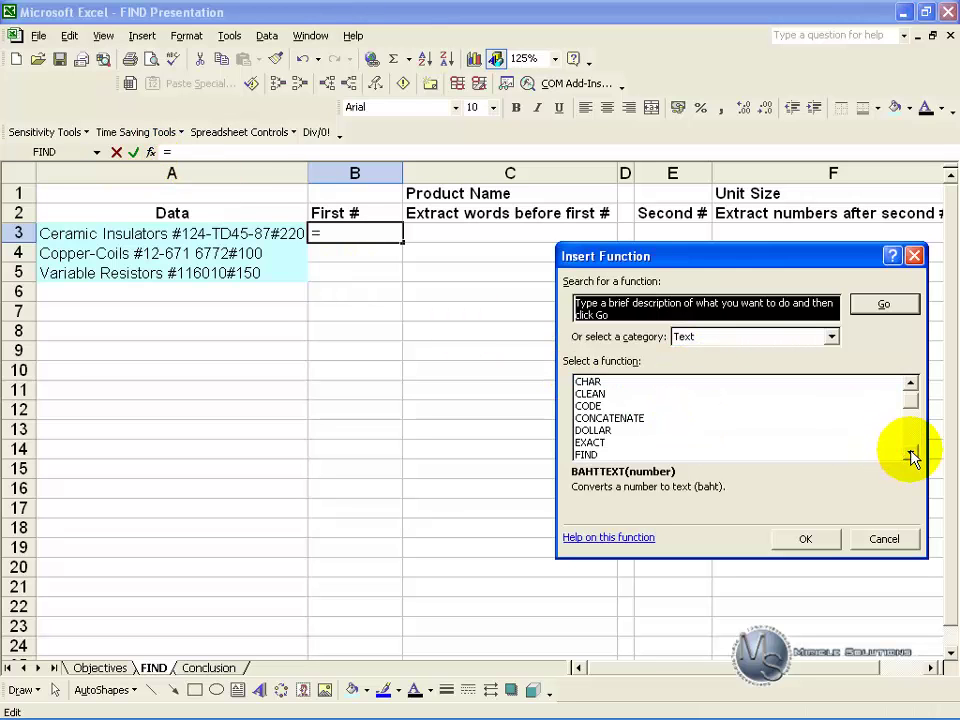
click(603, 456)
click(793, 542)
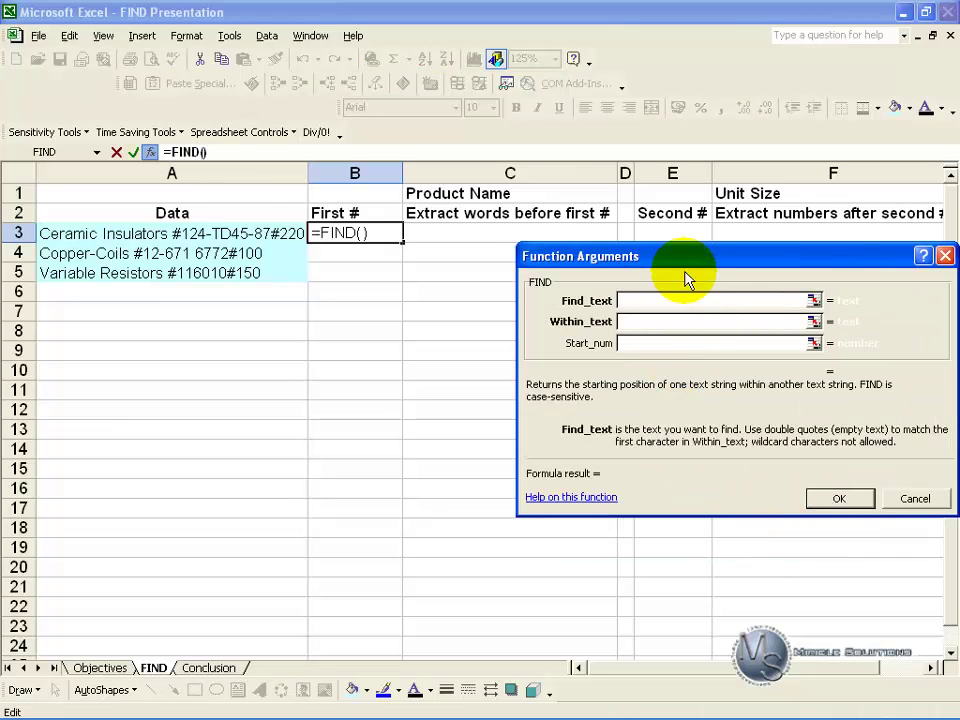
drag(683, 258, 457, 320)
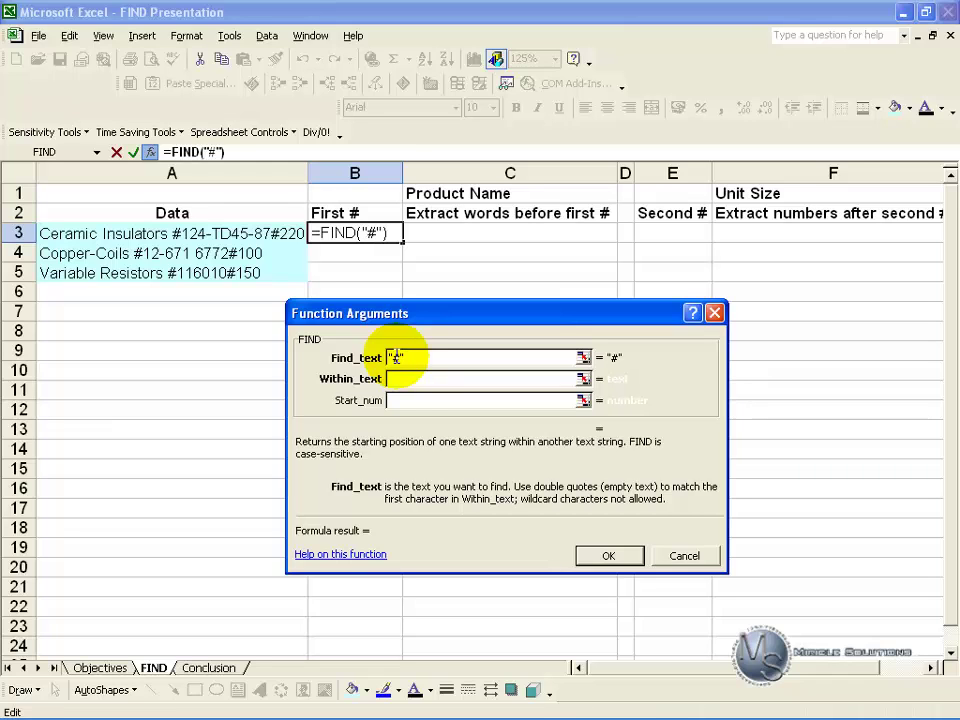
- Complete the FIND function in B3 to search within cell A3, starting at character 1
click(410, 379)
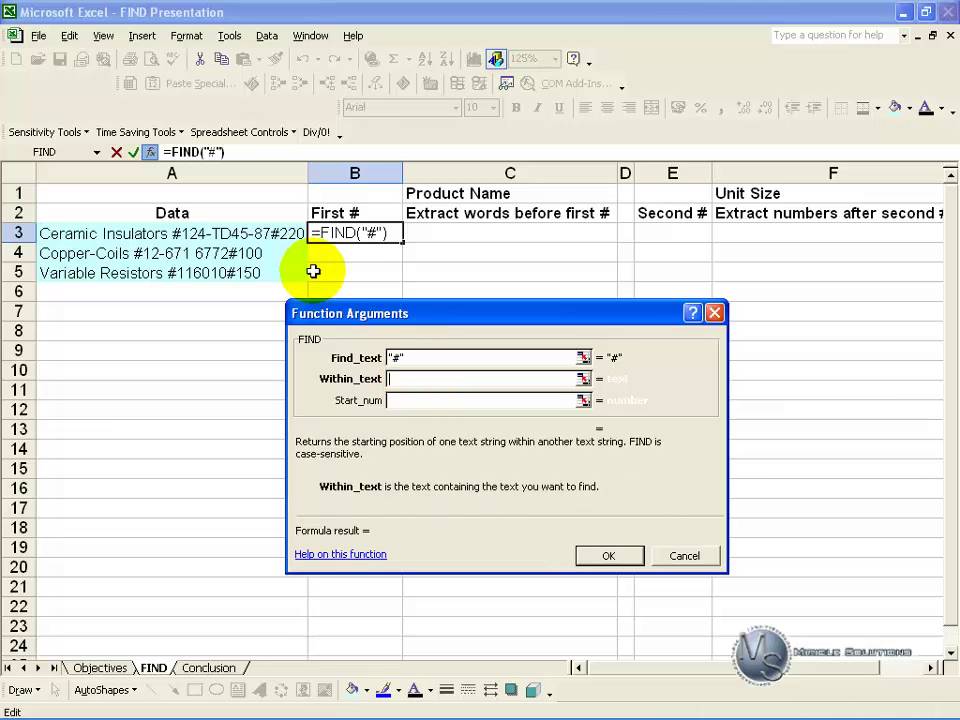
click(270, 232)
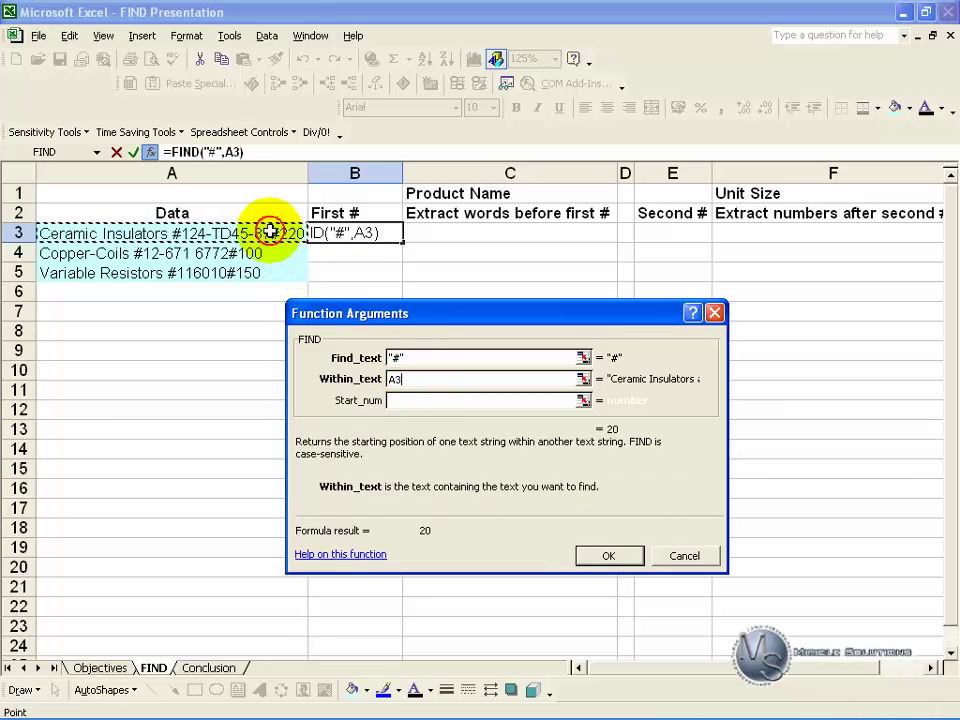
click(400, 398)
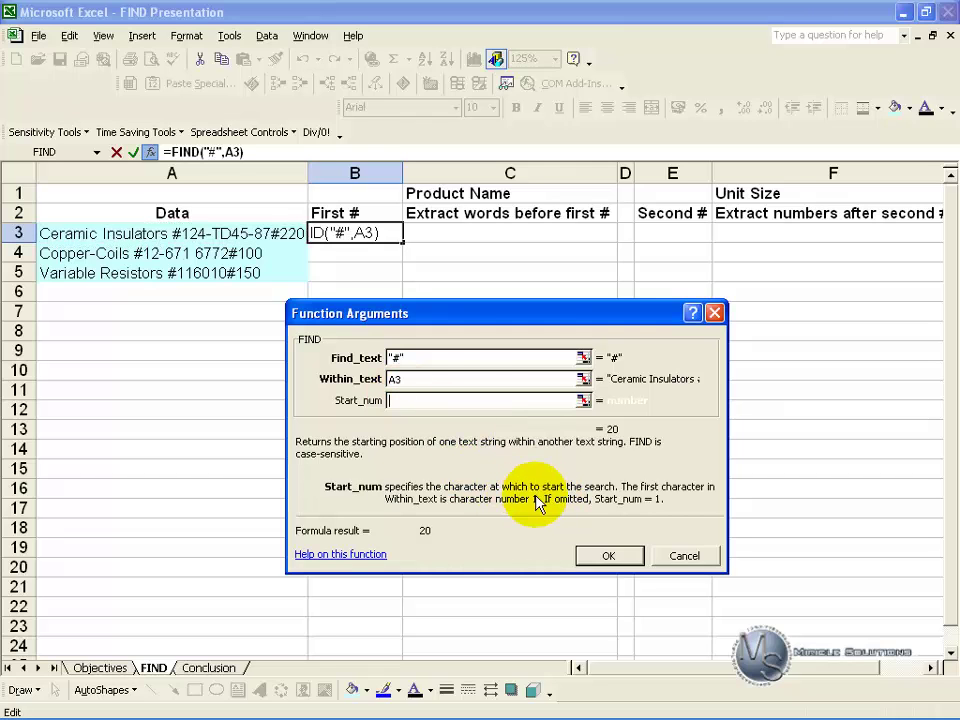
text(1)
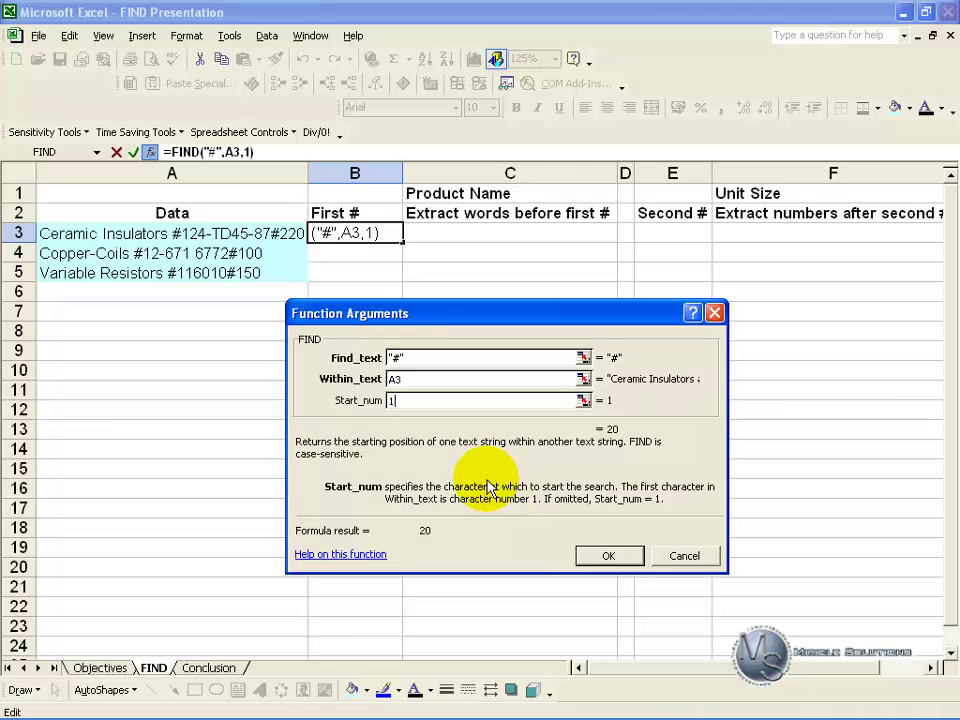
click(603, 556)
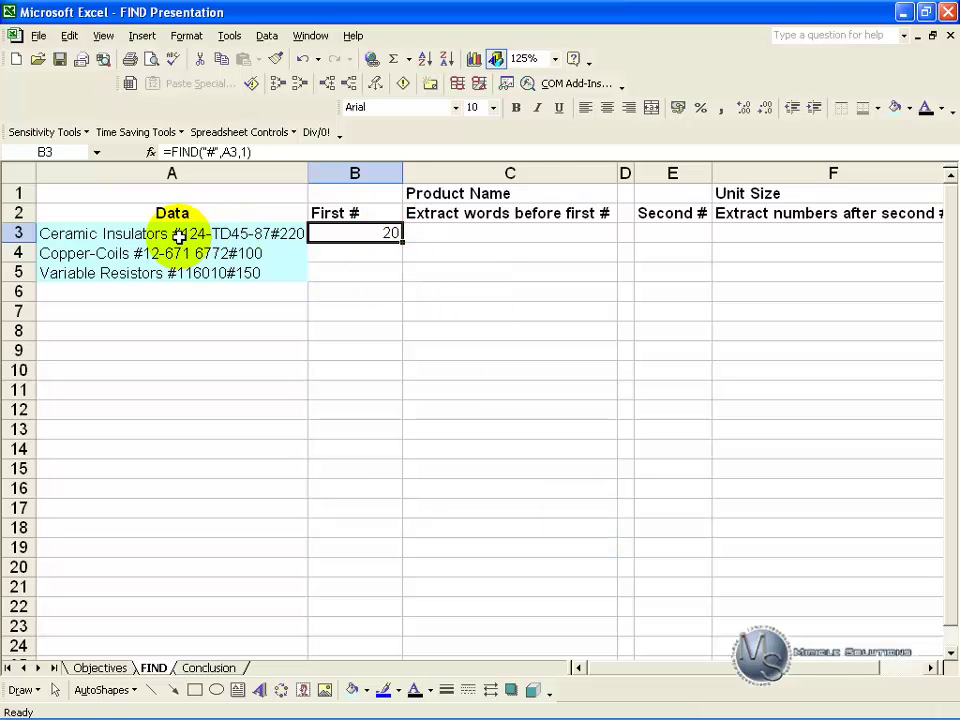
- Insert the MID text function in cell C3, under the Product Name heading
click(424, 235)
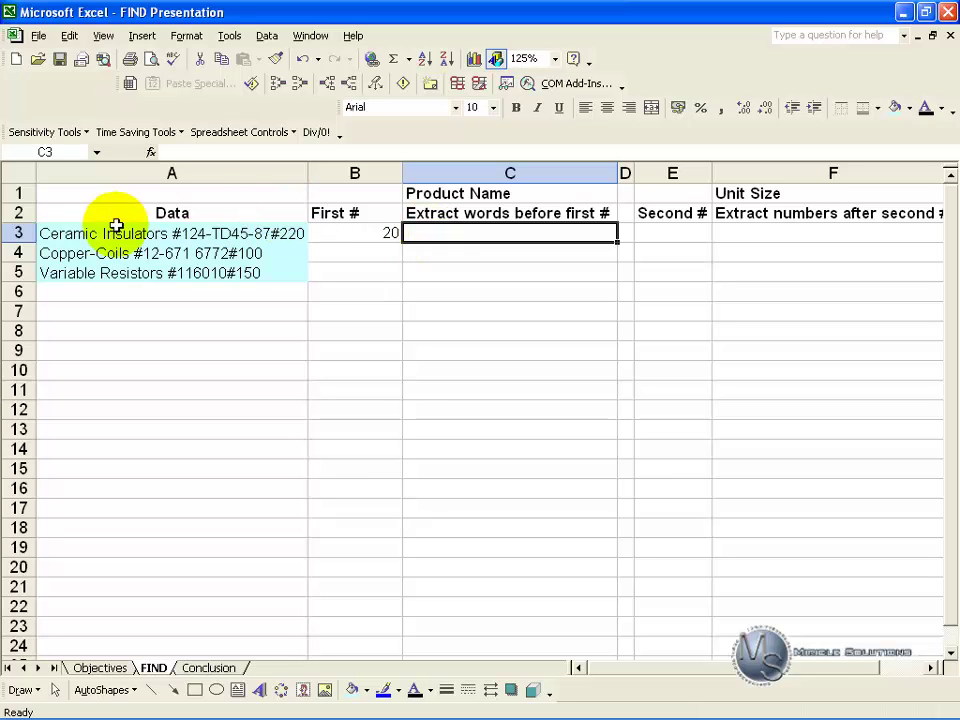
click(150, 152)
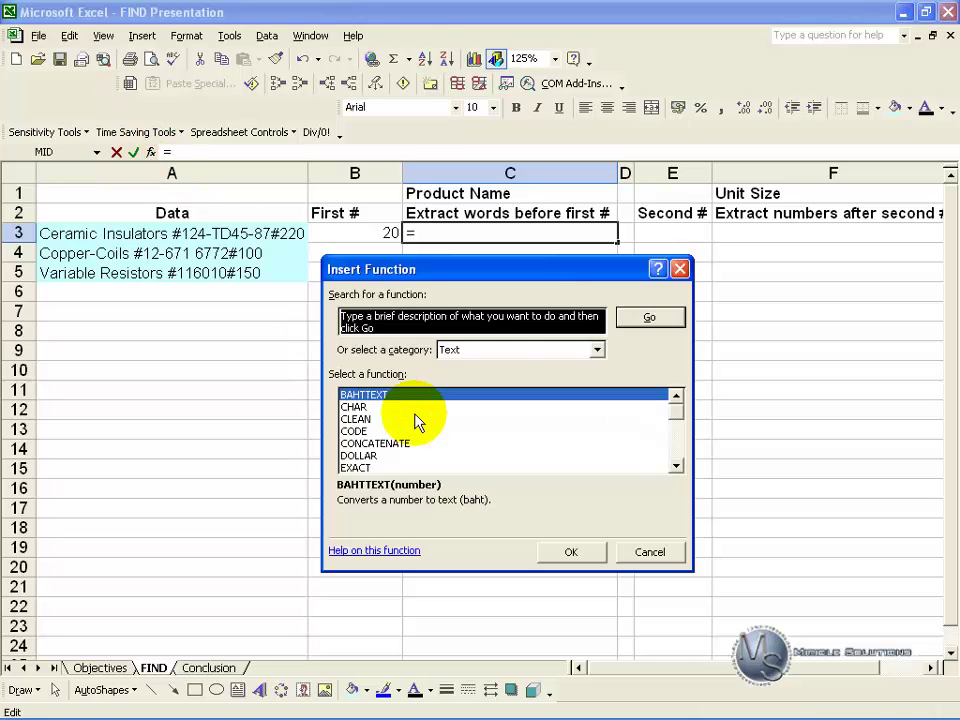
click(459, 420)
key(m)
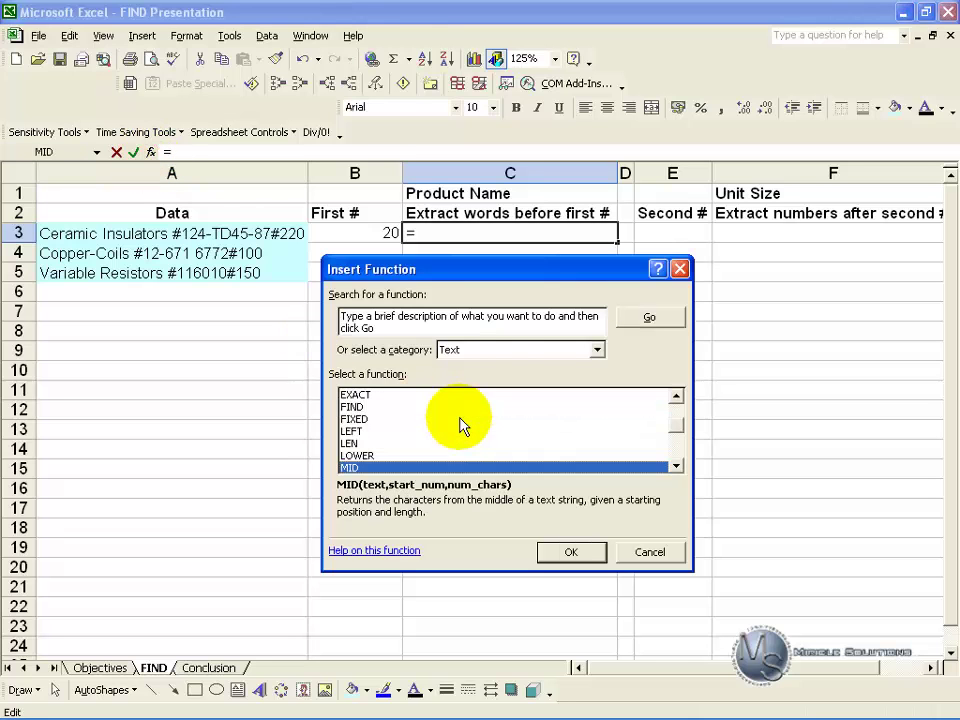
double_click(447, 468)
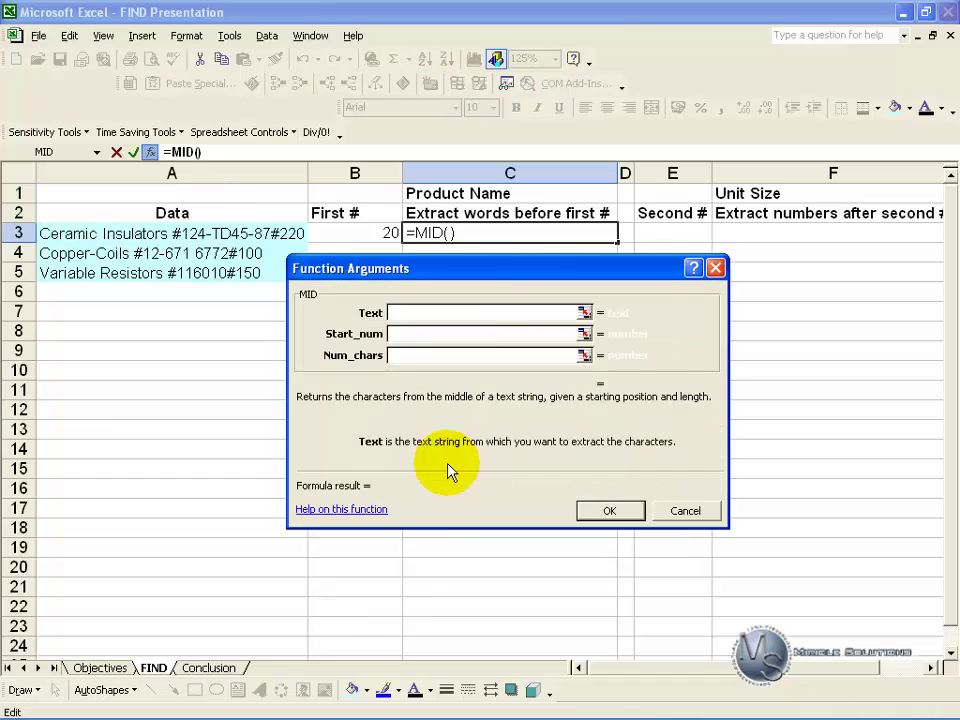
drag(469, 273, 468, 294)
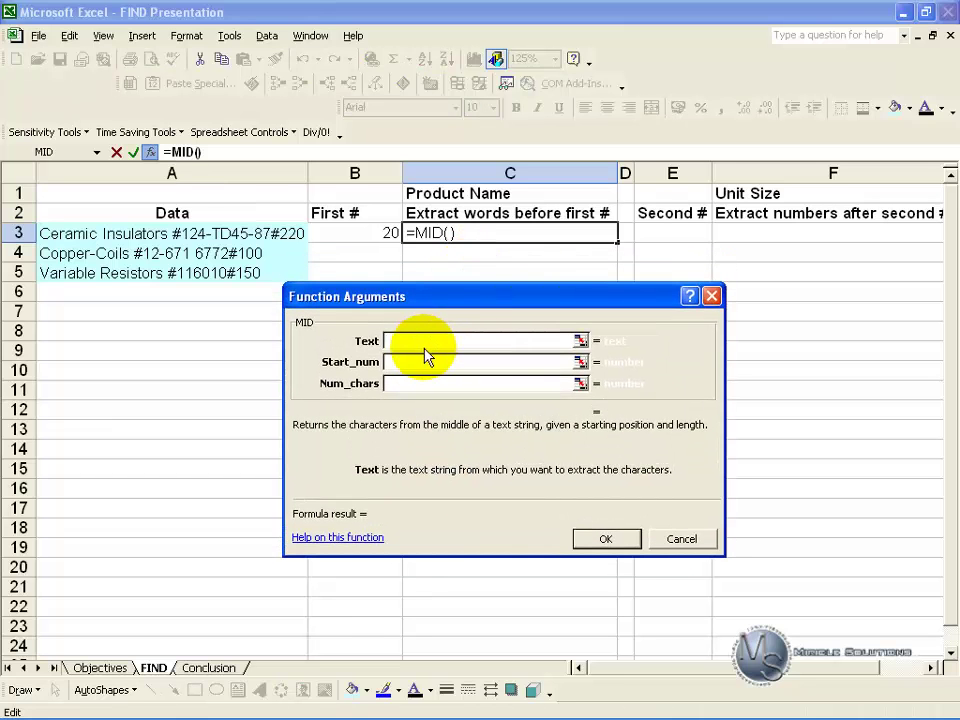
- Complete the MID function in C3 with text A3, start number 1 and B3-1 as the number of characters
click(253, 231)
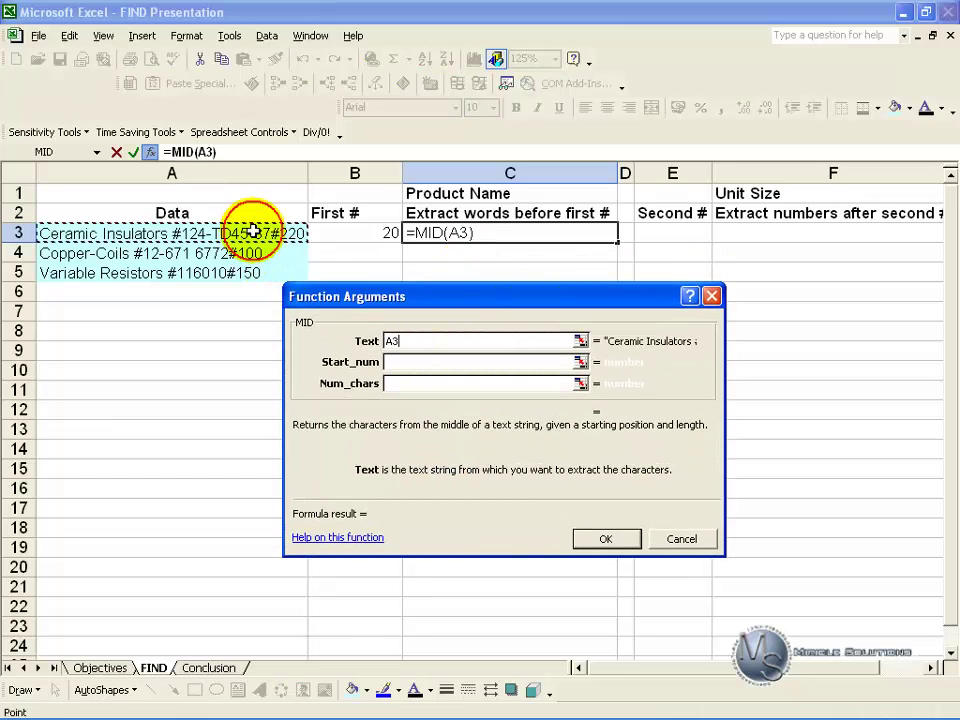
click(403, 360)
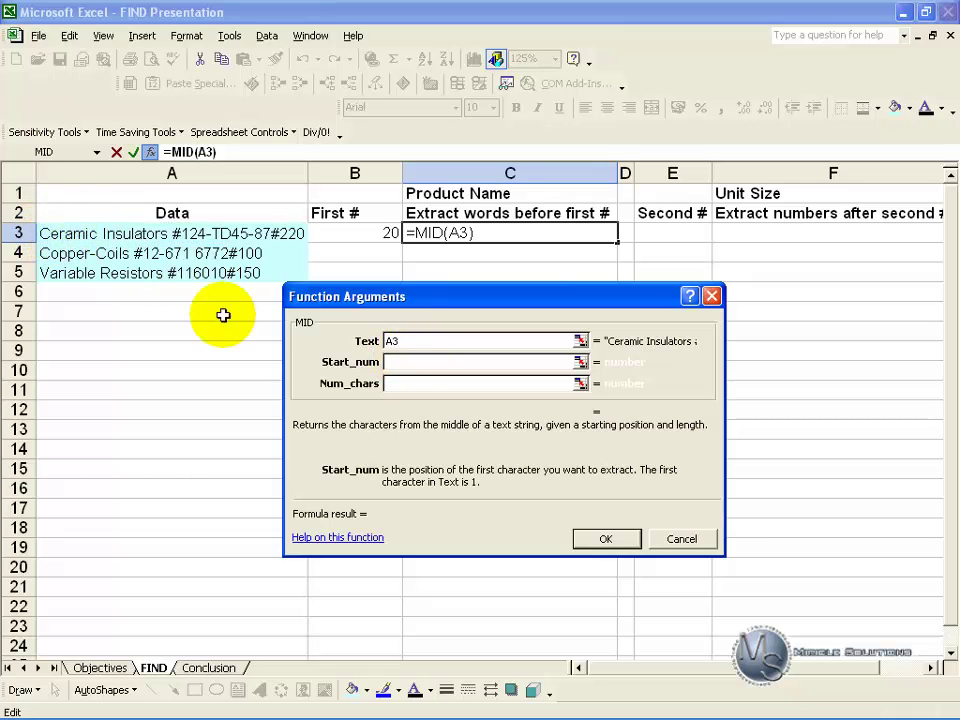
text(1)
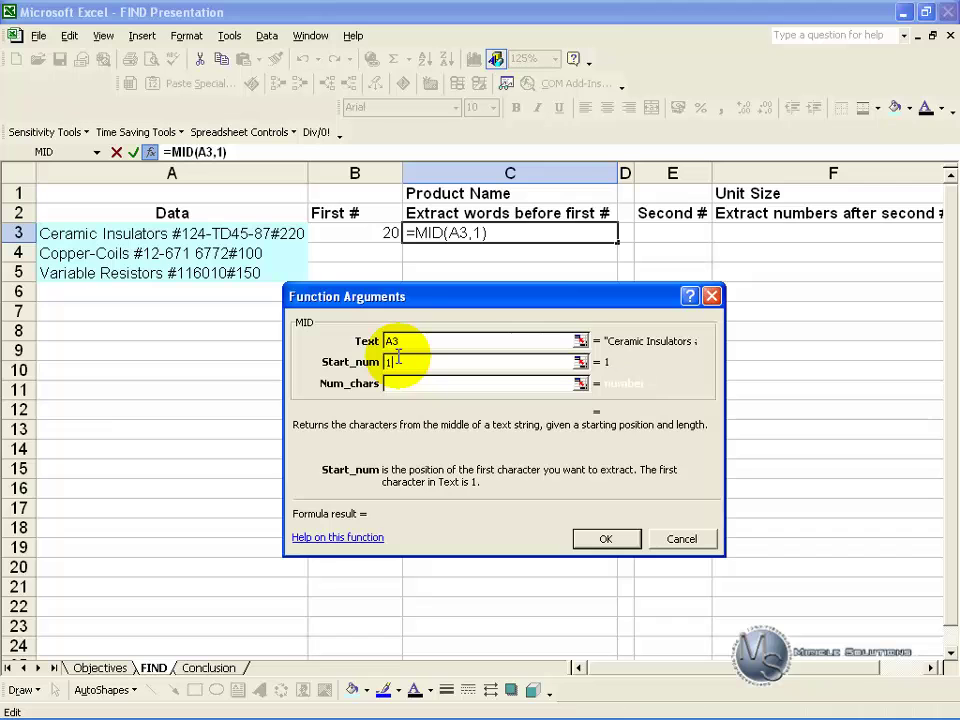
click(398, 382)
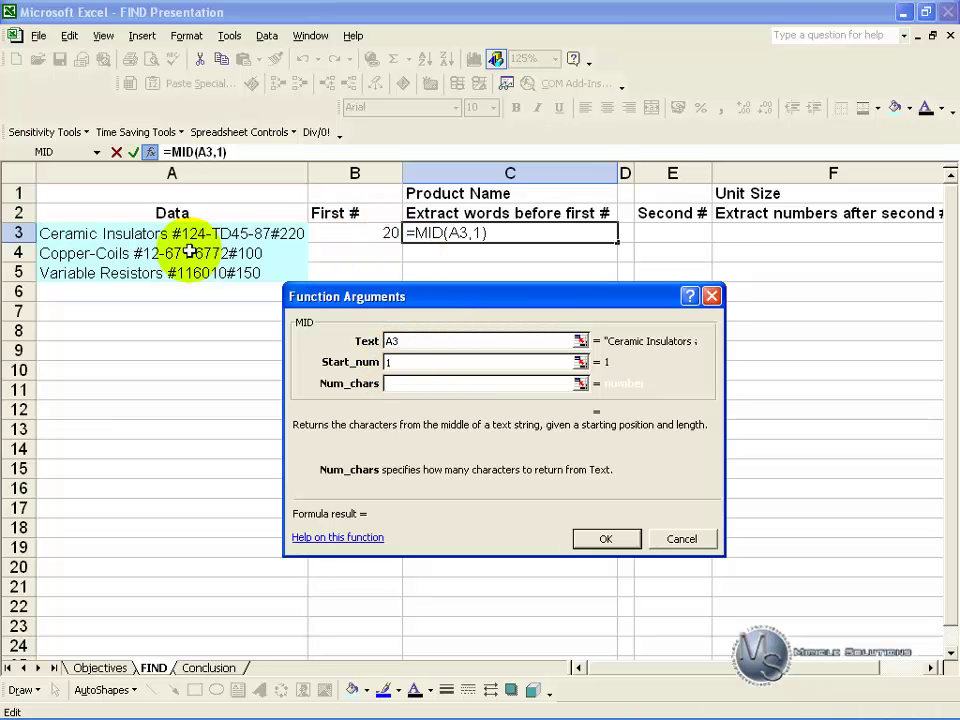
click(337, 232)
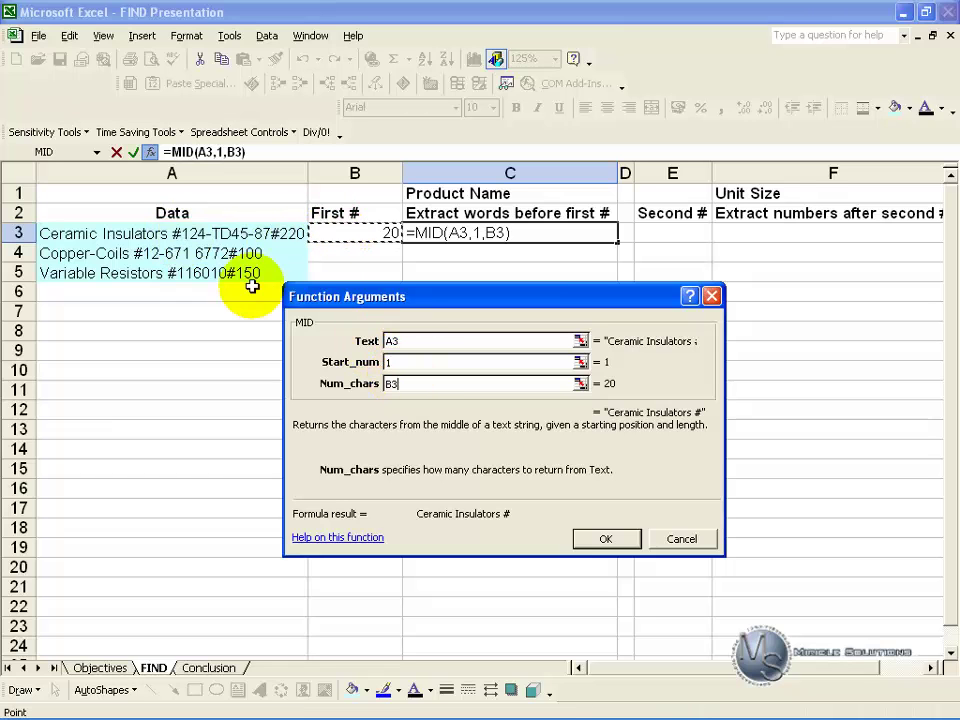
text(-1)
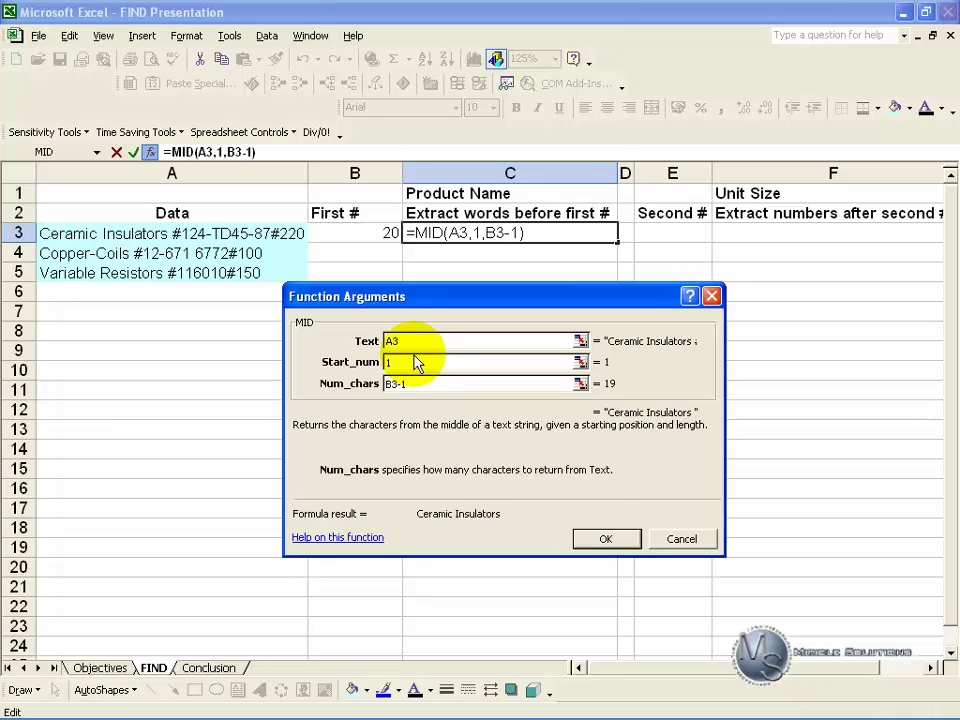
click(603, 540)
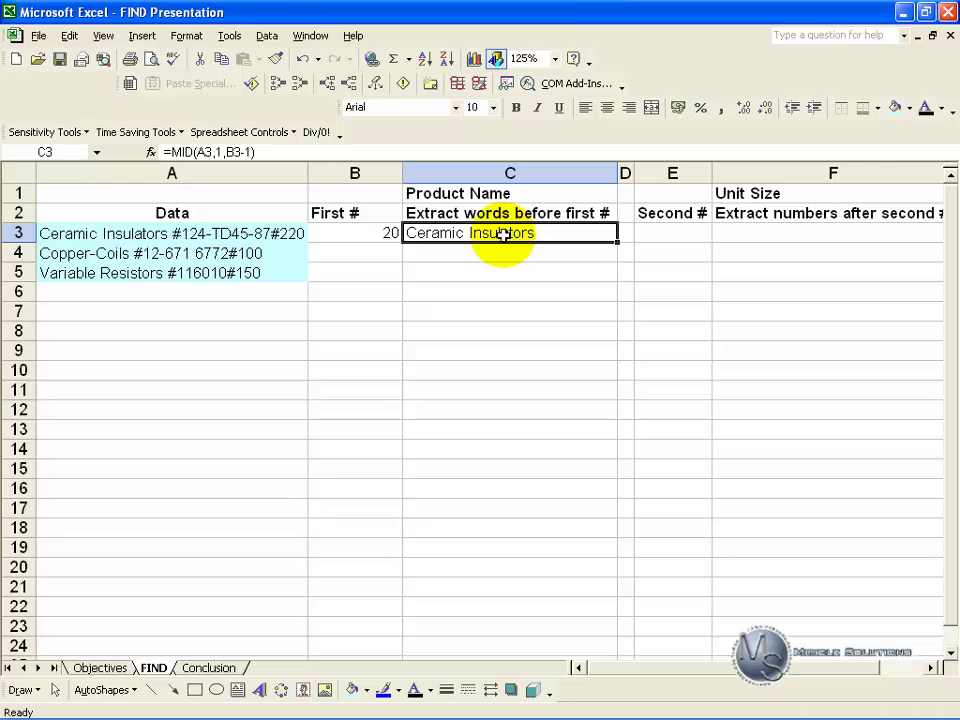
- Insert the FIND text function in cell E3, under the Second # heading
key(Right)
key(Right)
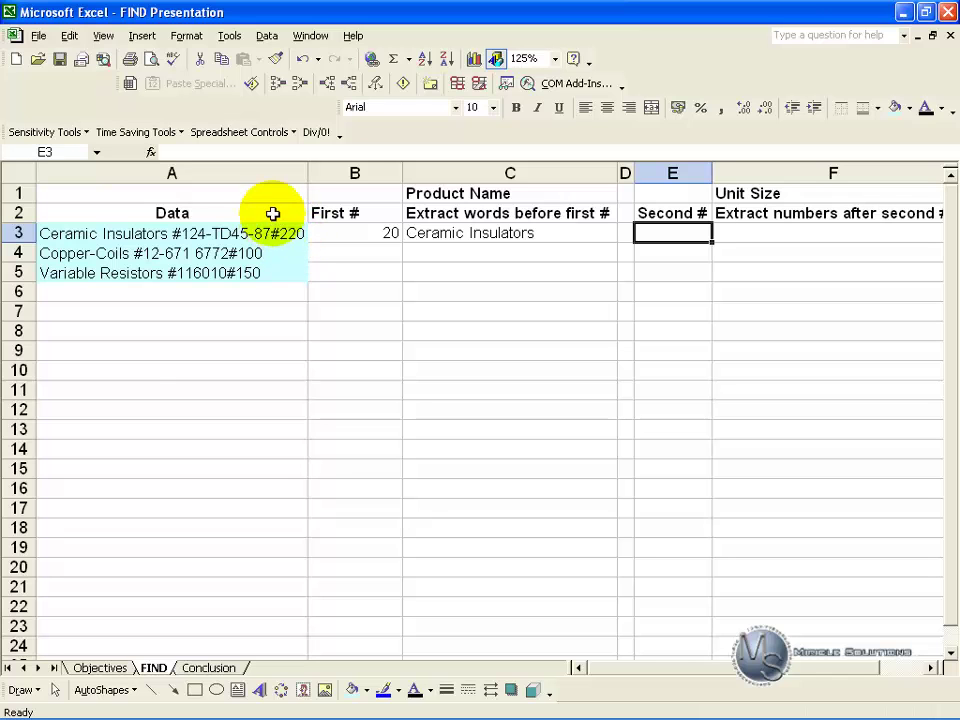
click(386, 236)
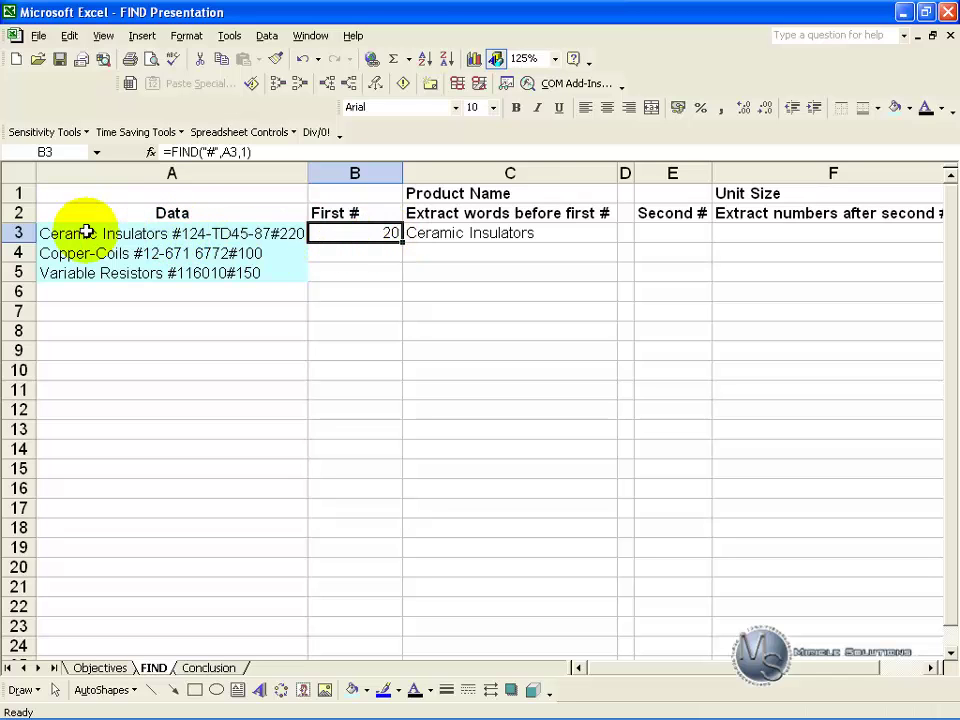
click(665, 232)
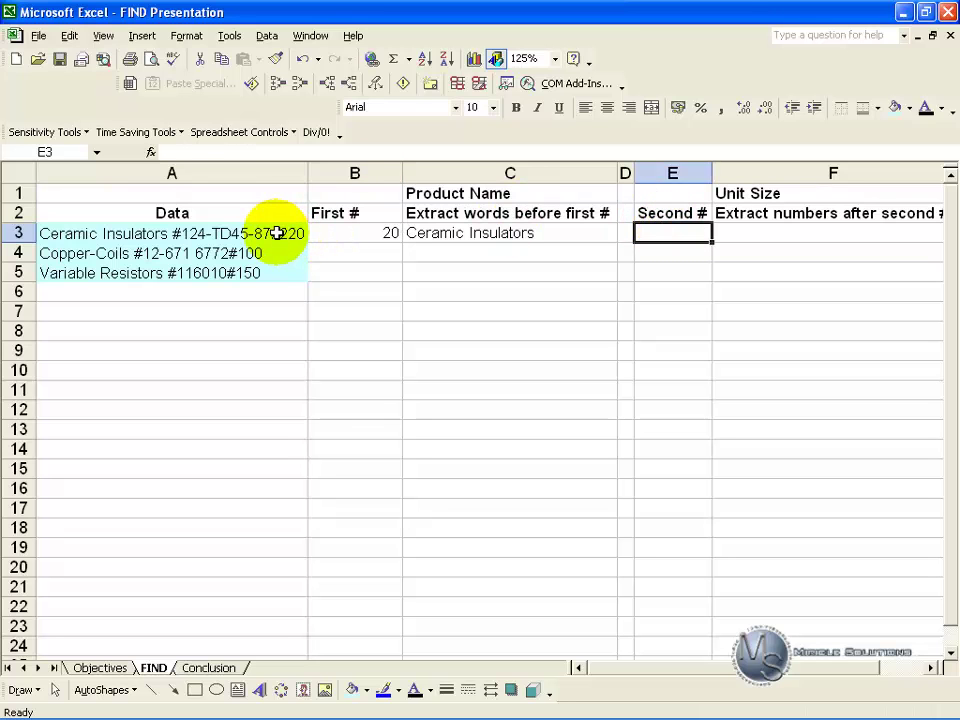
click(150, 152)
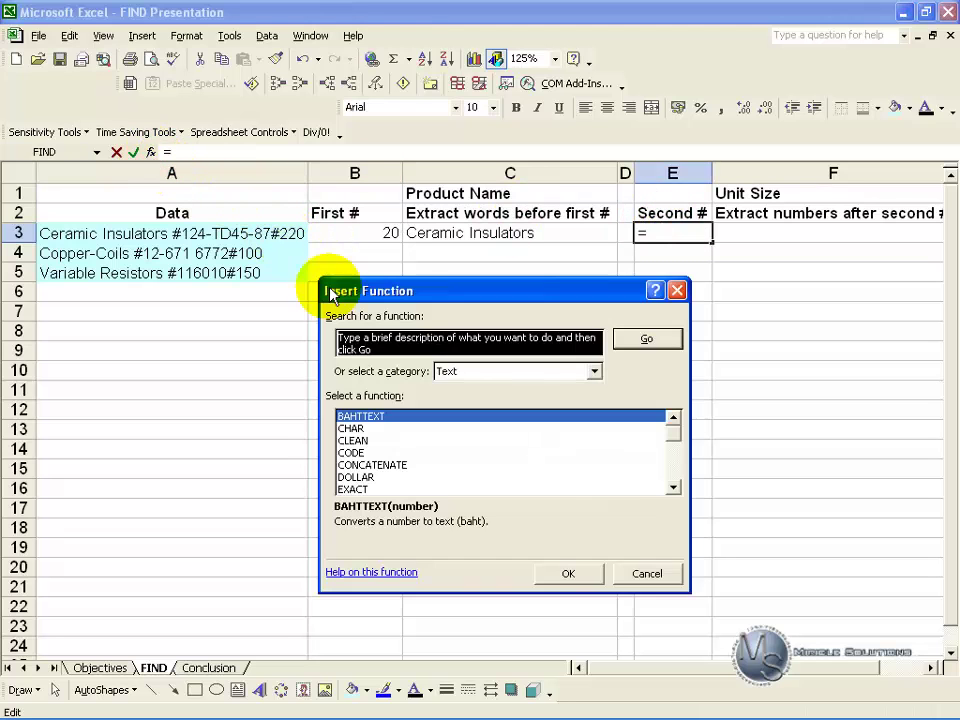
click(497, 477)
key(Down)
key(Down)
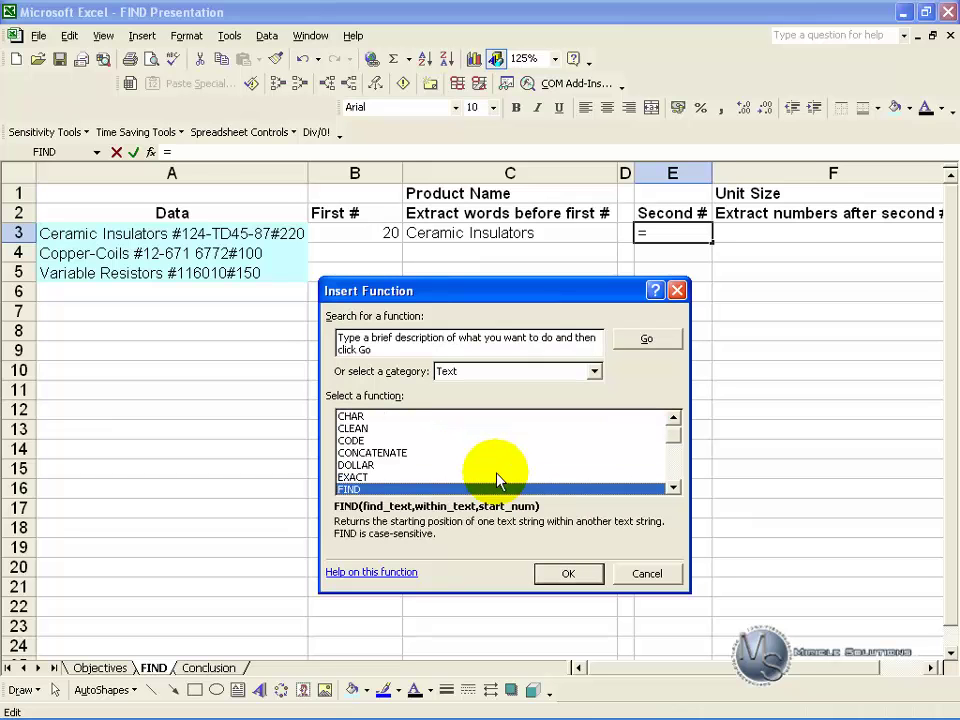
double_click(490, 489)
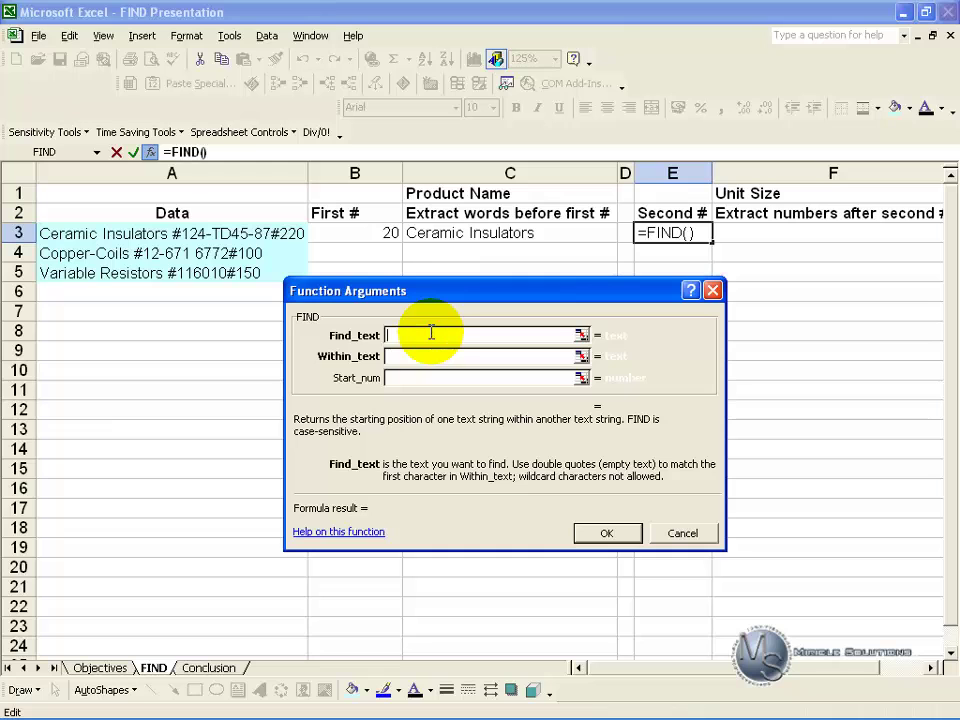
- Complete the FIND function in E3 to look for "#" within A3, with B3+1 as the start number
text("#")
click(426, 357)
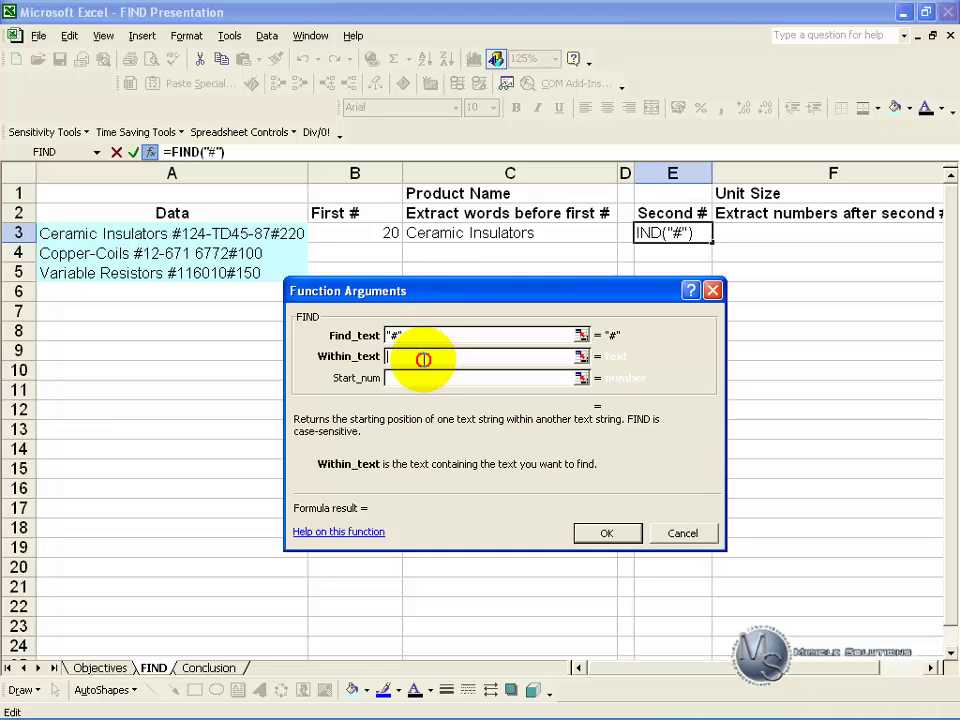
click(274, 231)
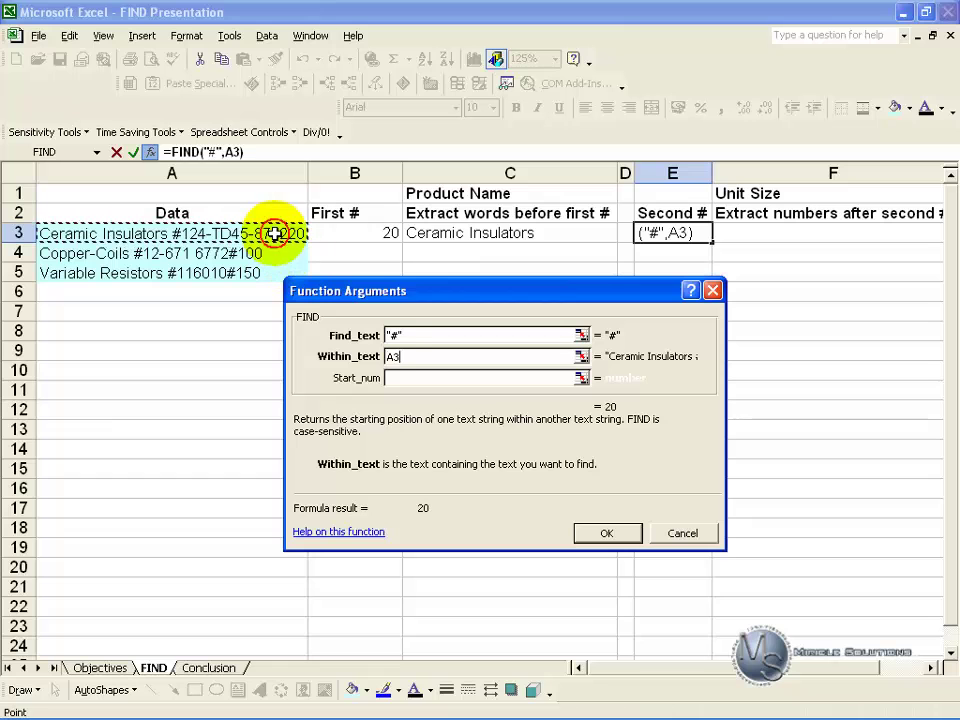
click(398, 377)
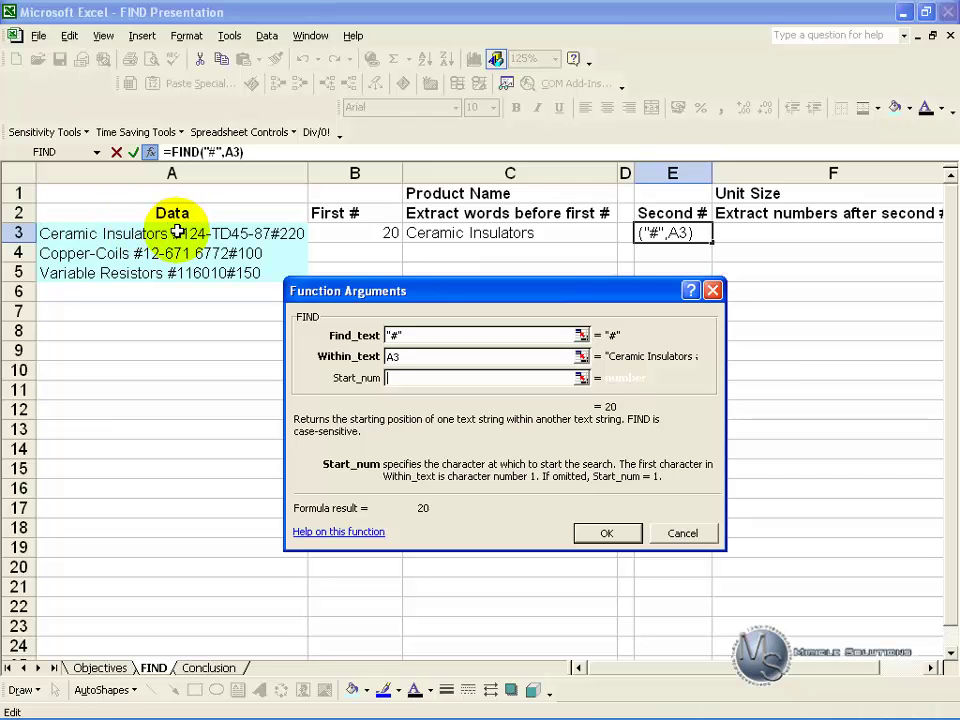
click(346, 232)
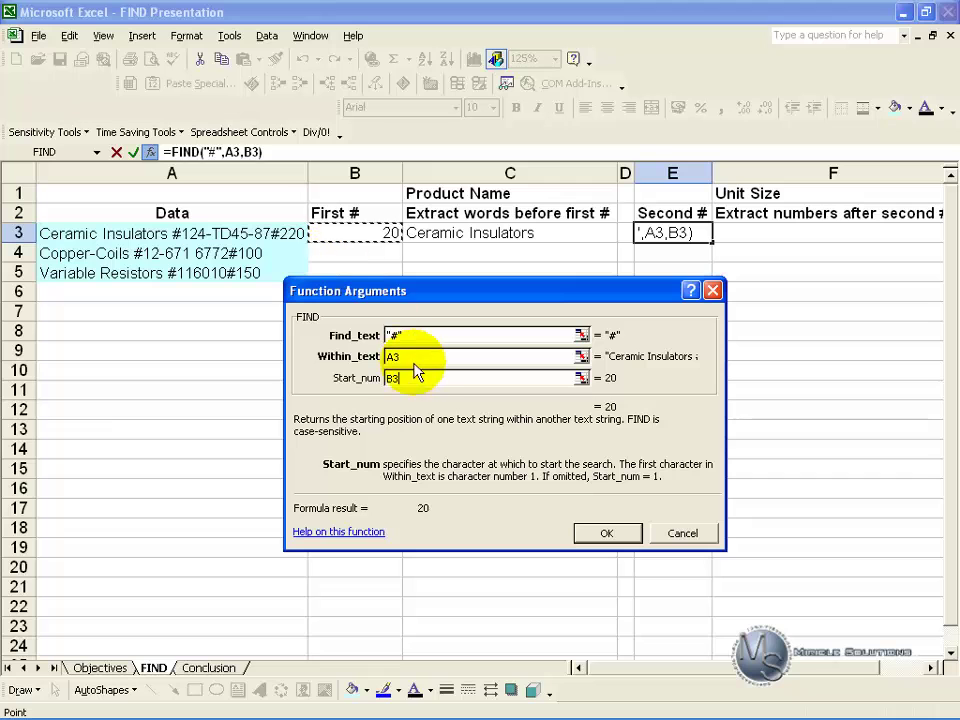
text(+1)
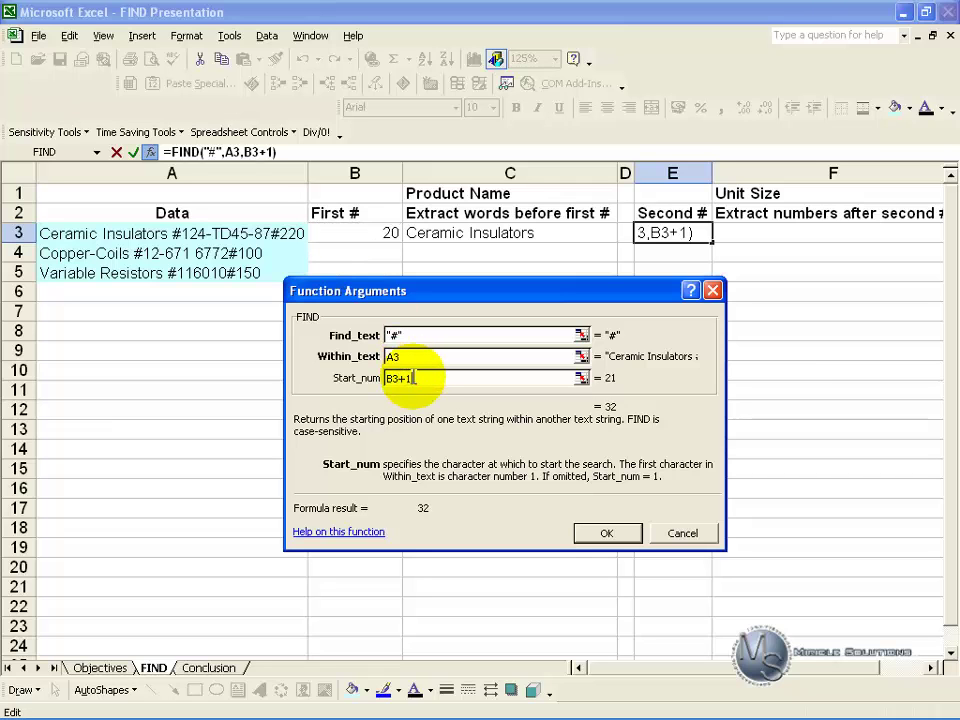
click(600, 533)
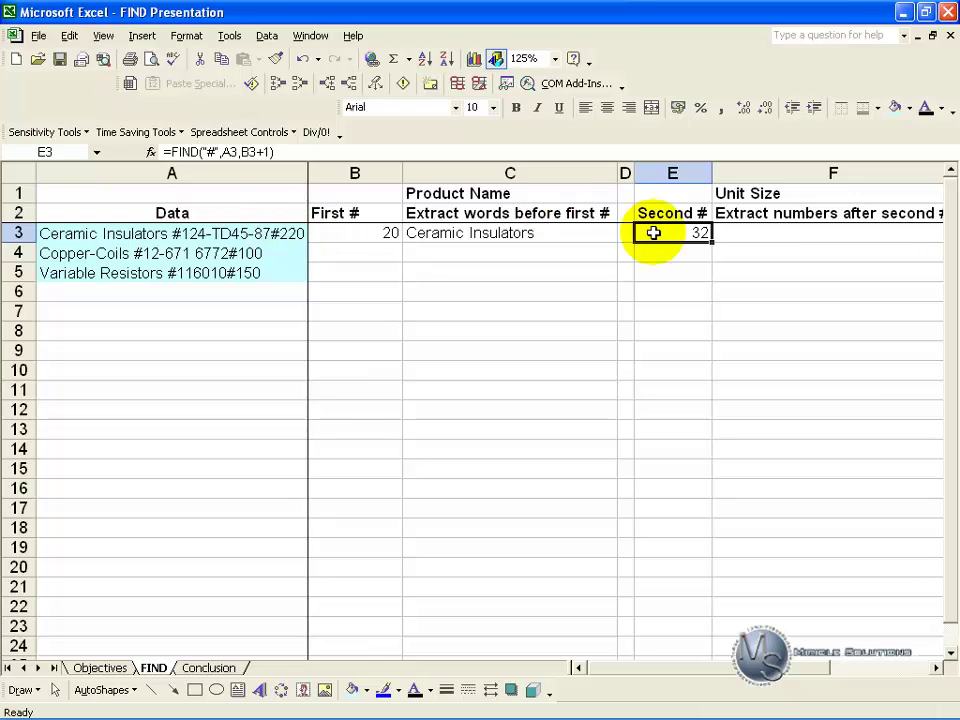
- Insert the MID text function in cell F3, under the Unit Size heading
click(741, 231)
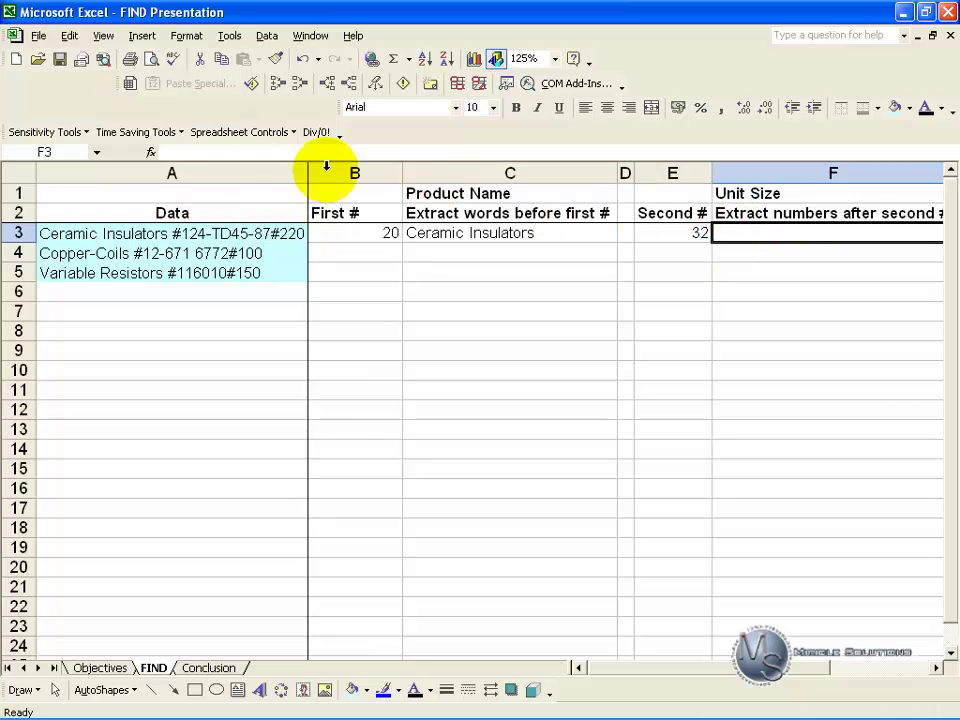
click(151, 152)
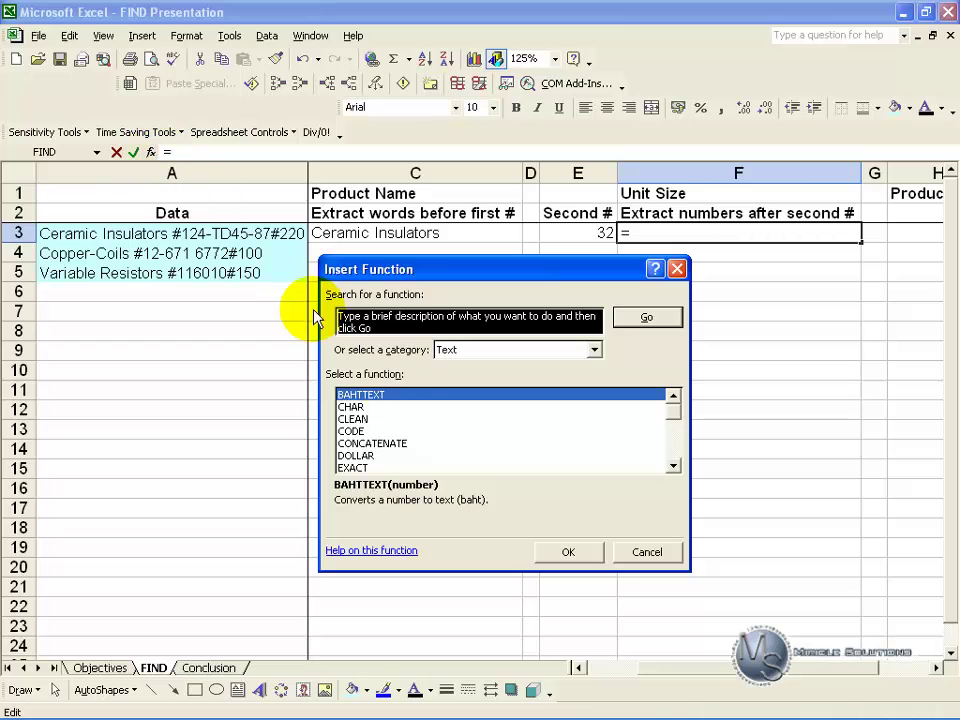
click(471, 443)
key(m)
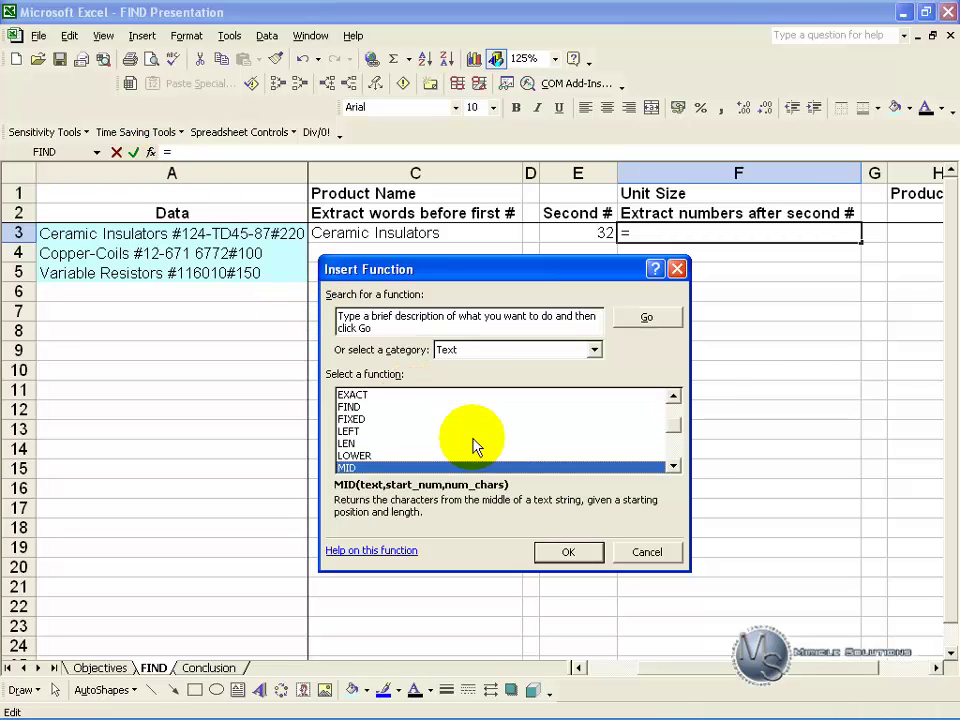
click(478, 468)
double_click(478, 468)
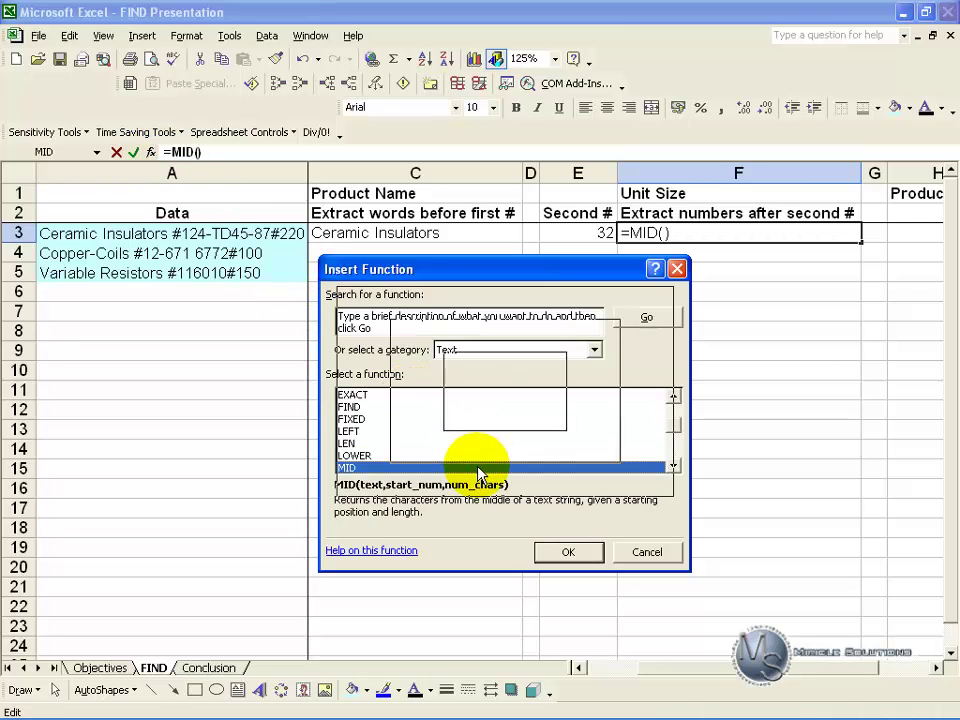
- Complete the MID function in F3 with text A3, start number E3+1 and 3 as the number of characters
drag(489, 266, 511, 343)
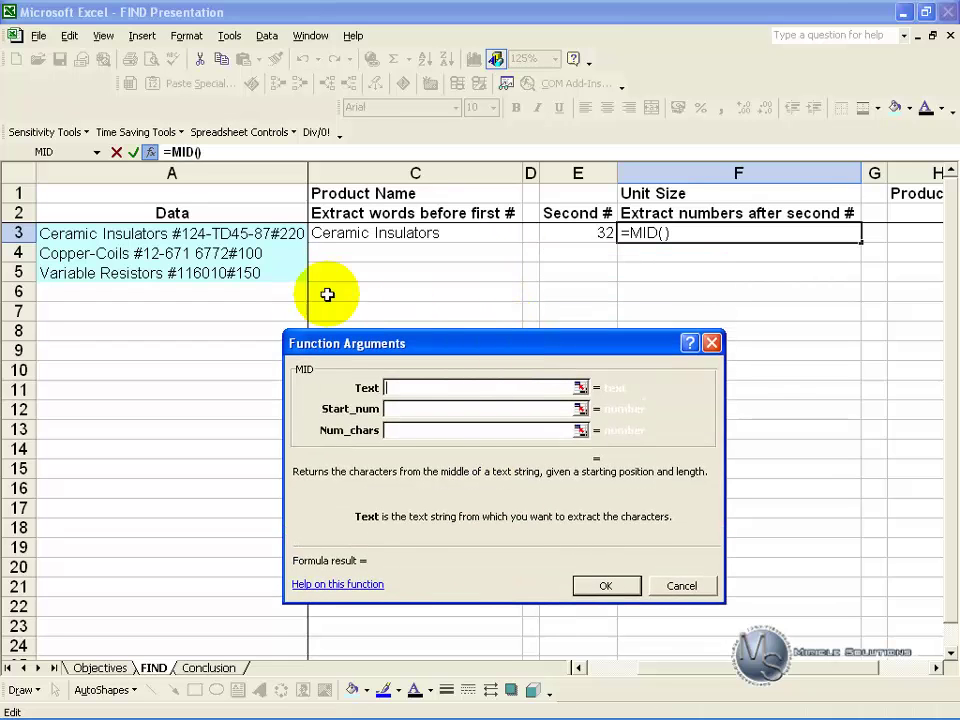
click(248, 233)
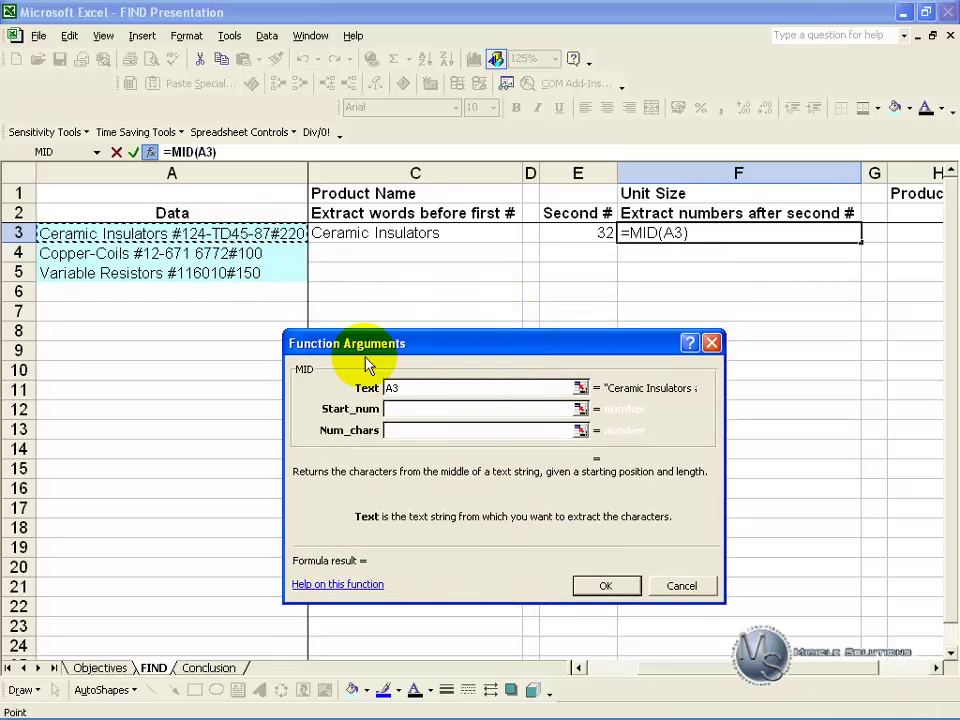
click(397, 407)
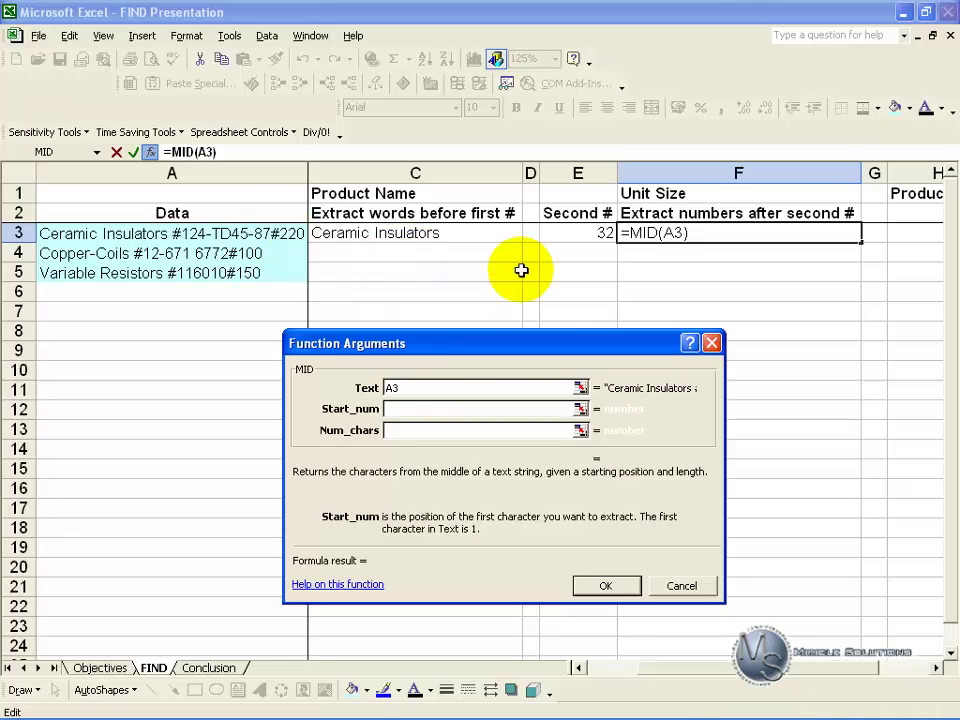
click(566, 233)
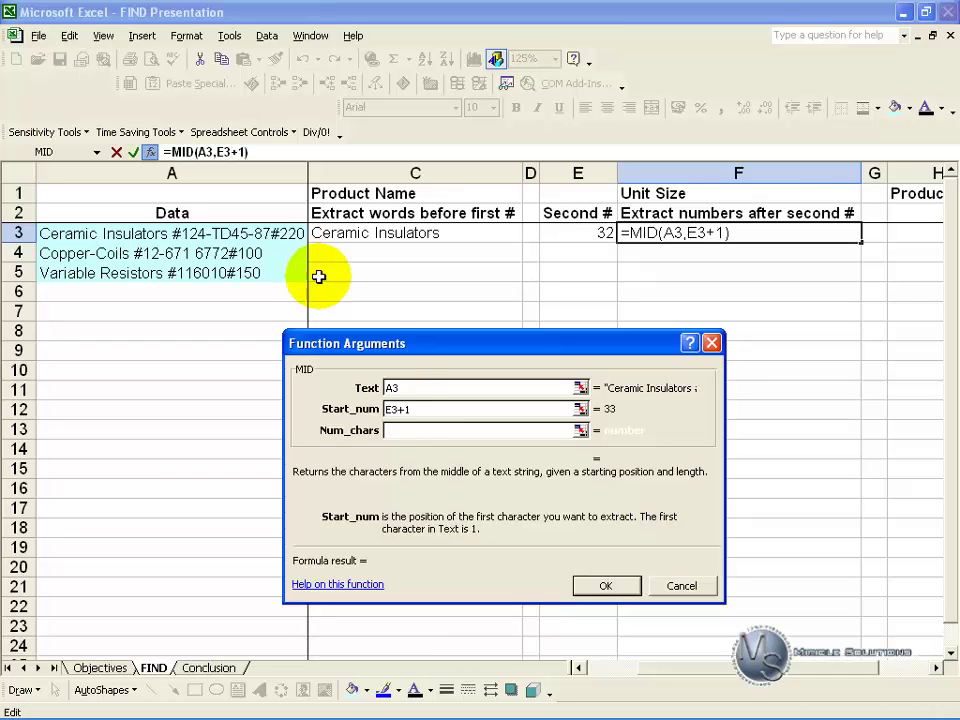
click(405, 431)
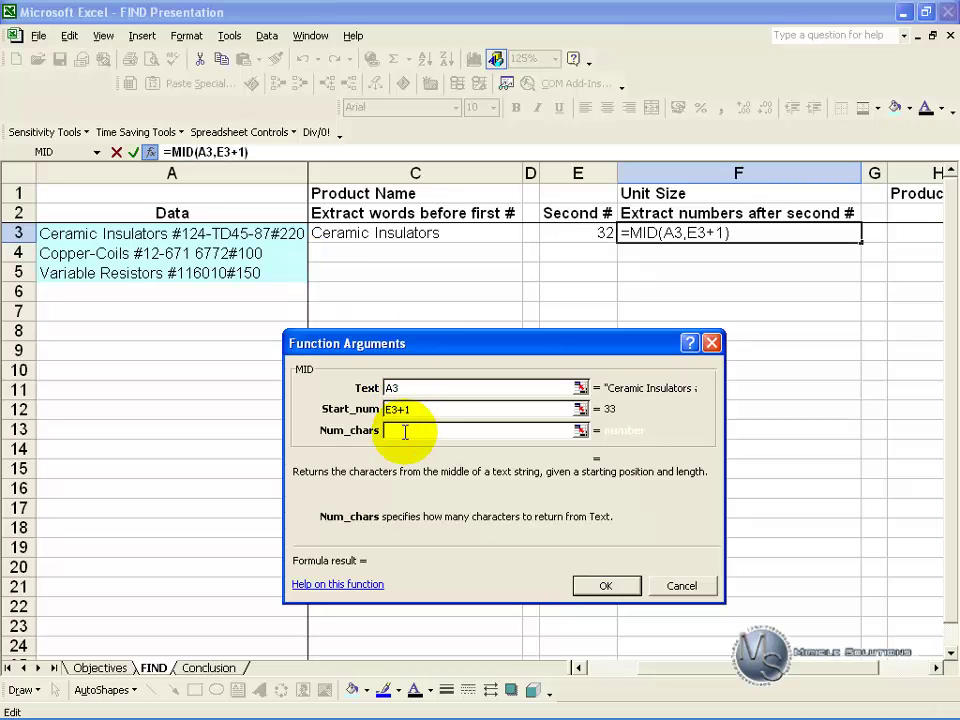
click(600, 587)
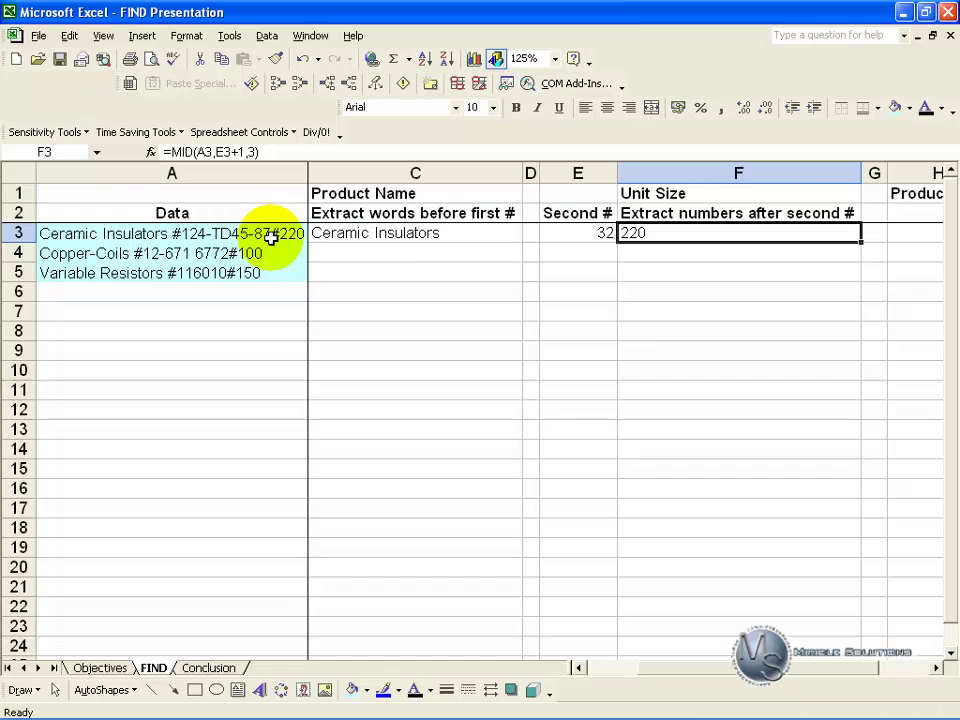
- Insert the MID text function in cell H3, under the Product Code heading
click(581, 666)
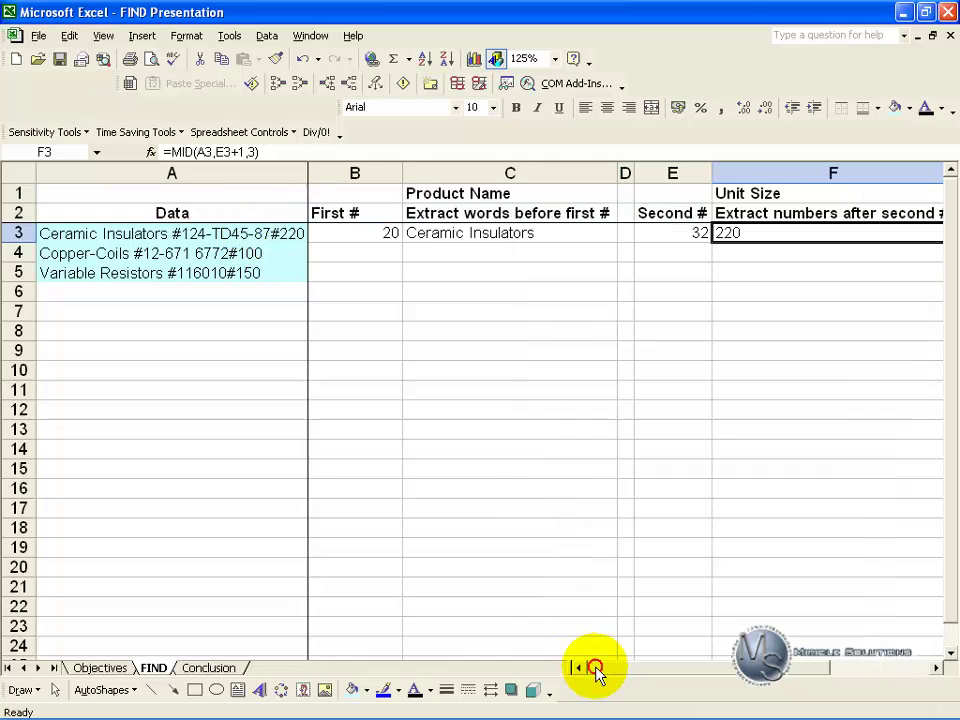
click(374, 230)
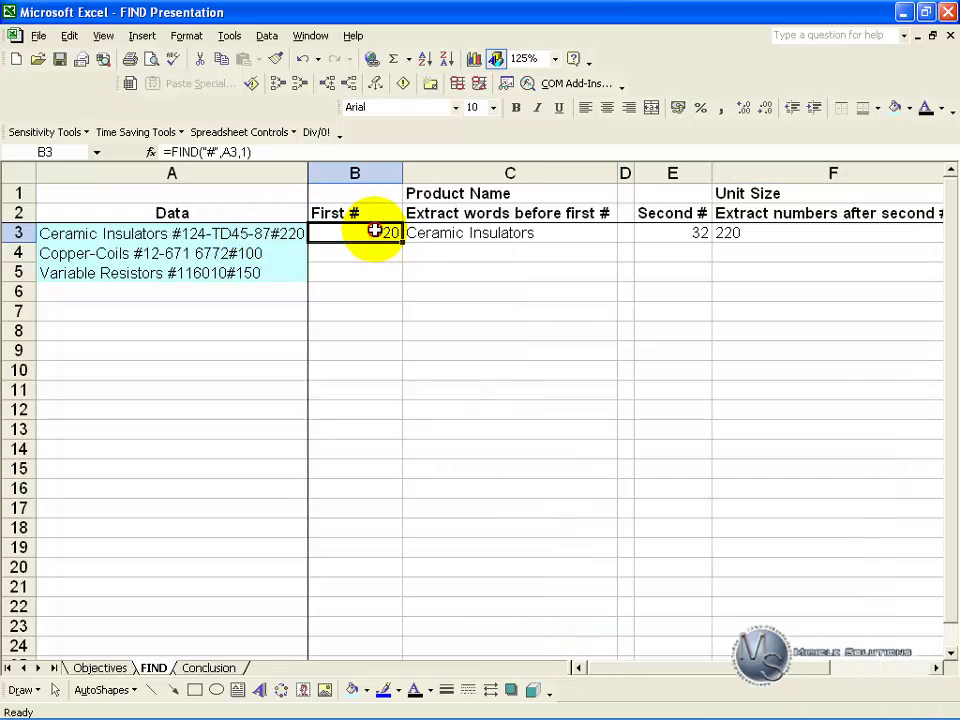
click(678, 228)
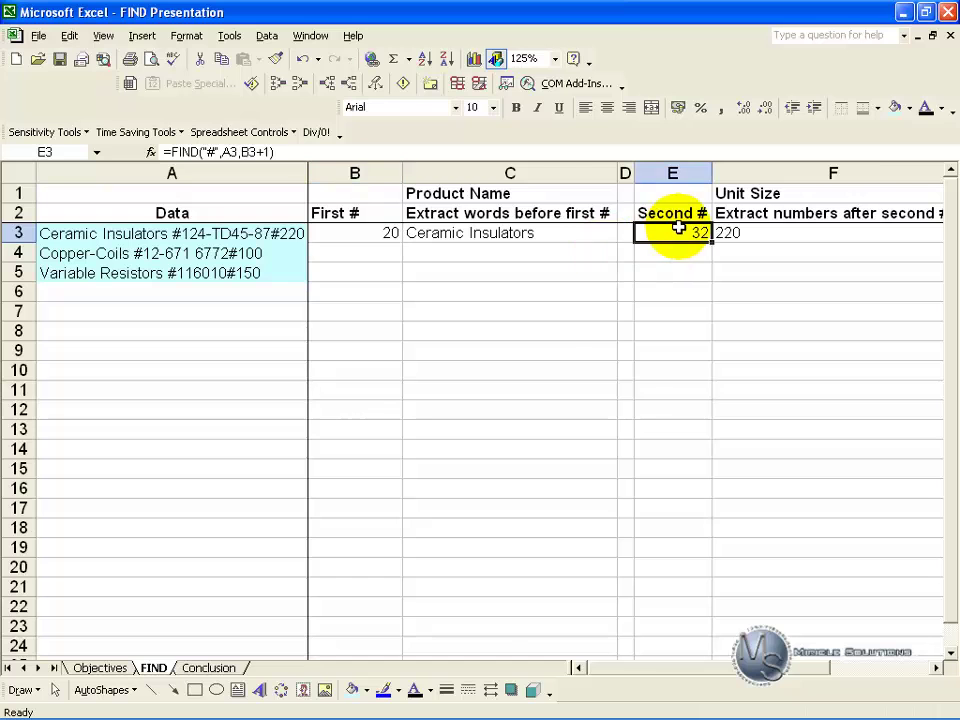
click(740, 231)
key(Right)
key(Right)
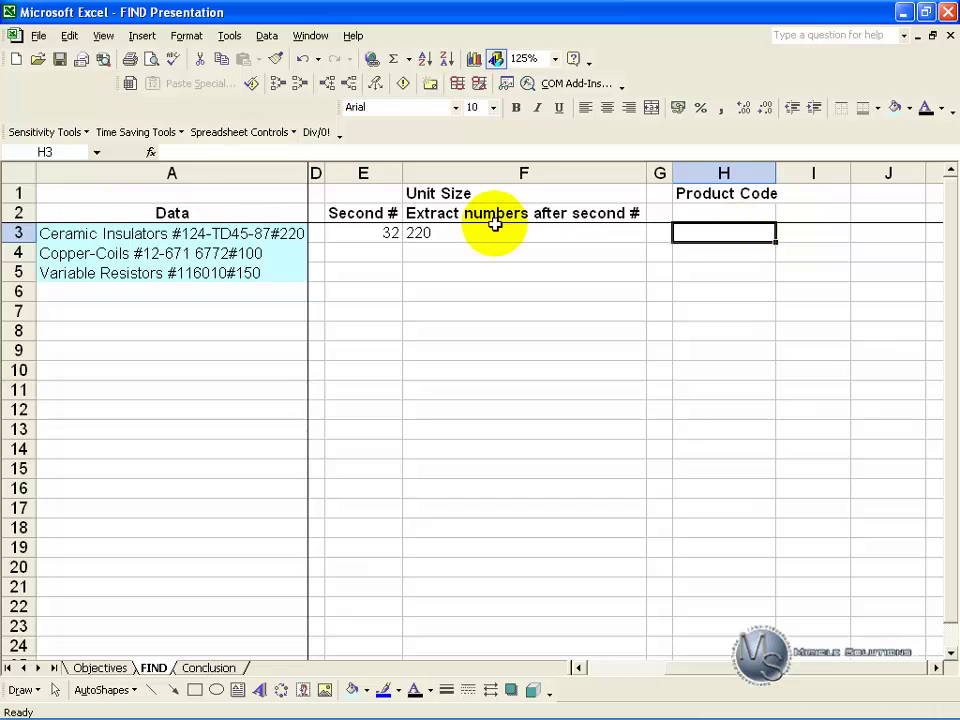
click(150, 152)
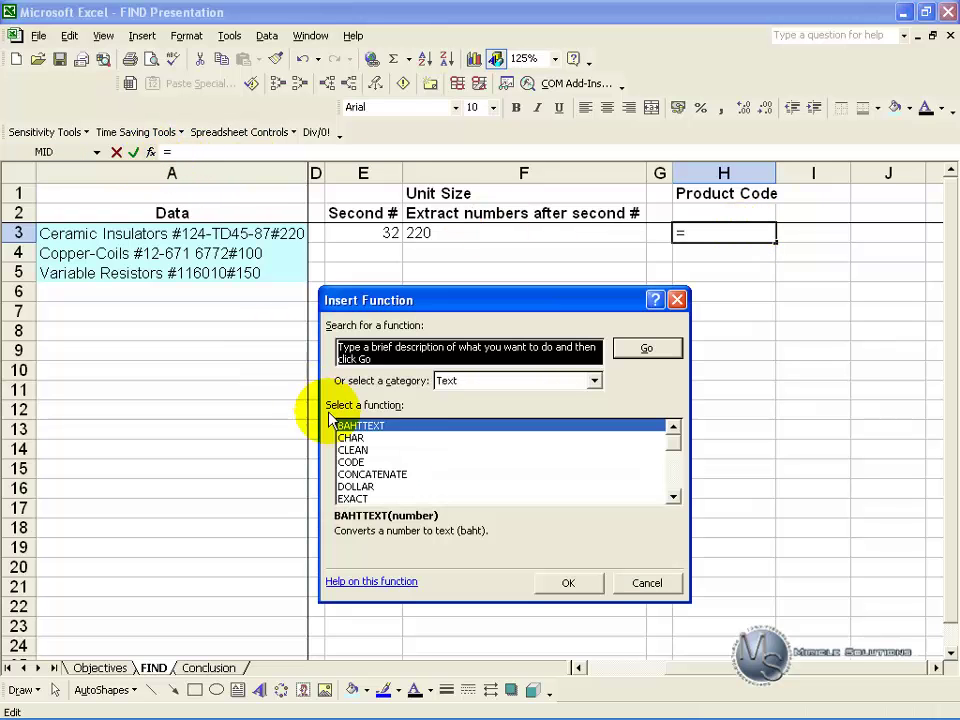
click(423, 498)
key(m)
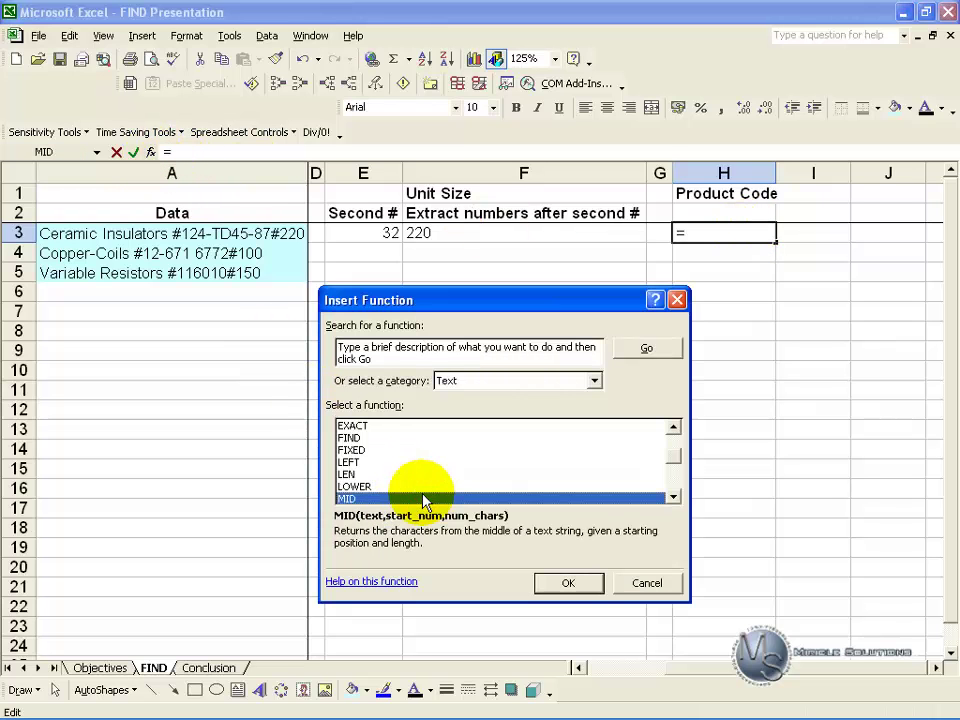
click(556, 582)
- Complete the MID function in H3 with text A3, start number B3+1 and E3-B3-1 as the number of characters
click(450, 345)
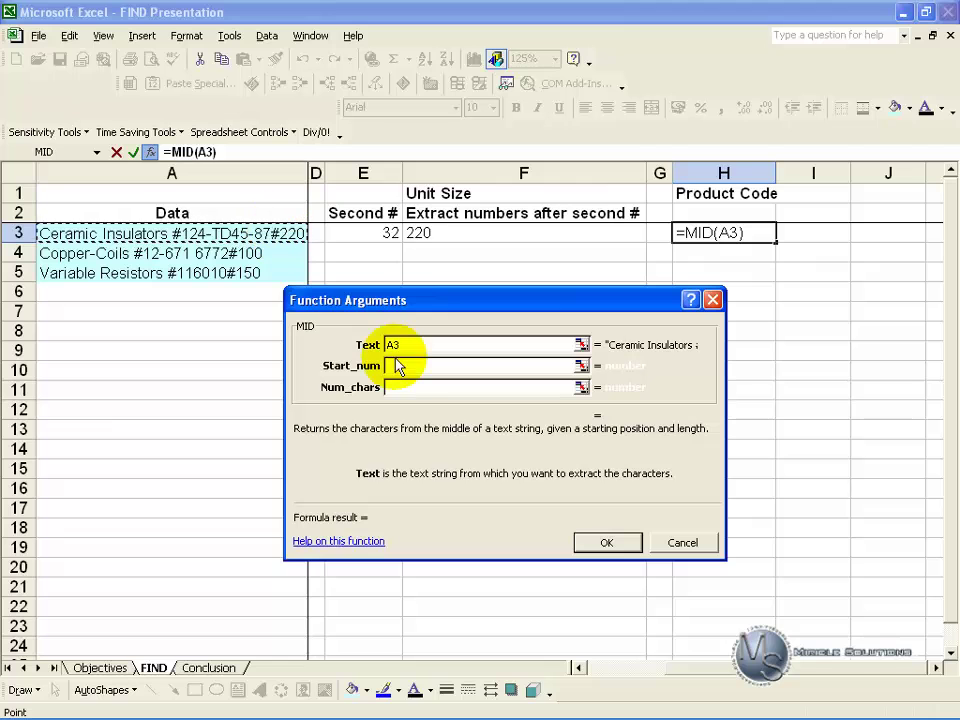
click(406, 366)
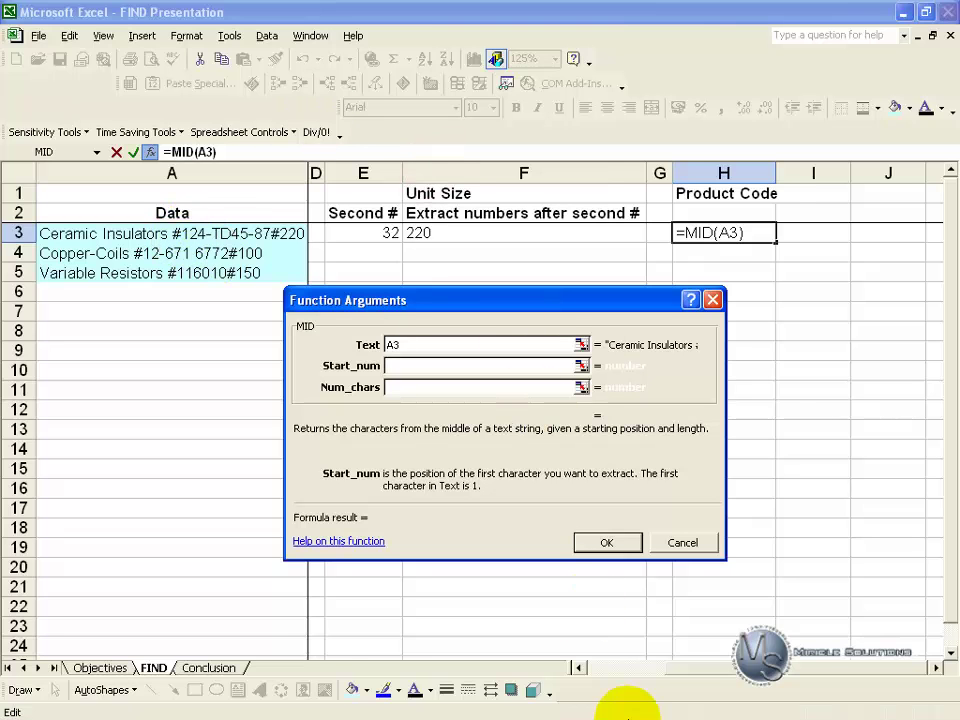
click(600, 668)
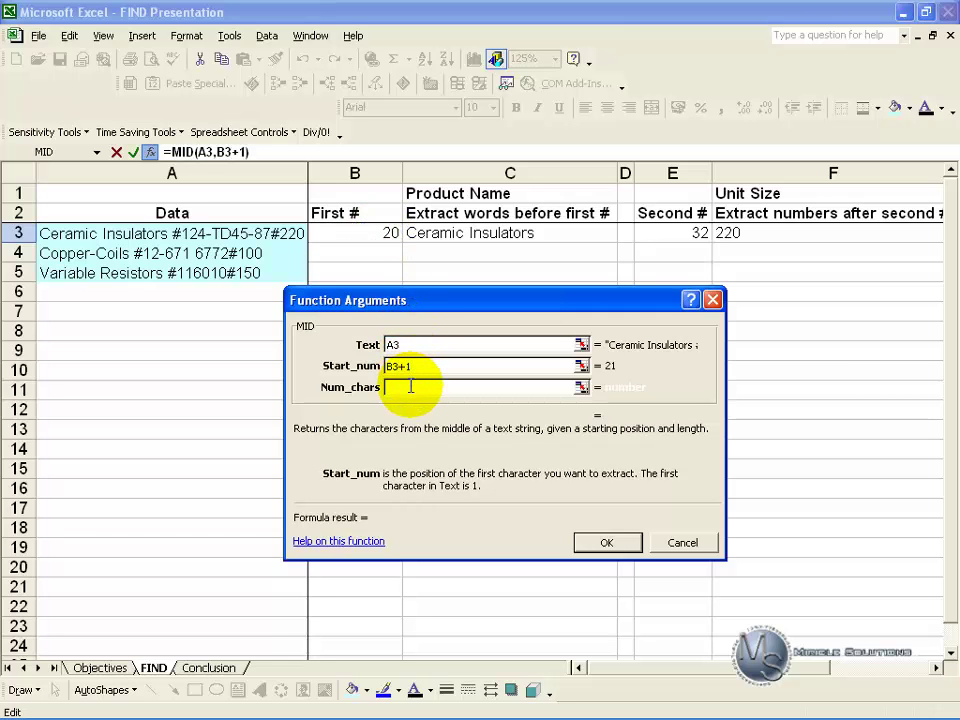
click(410, 386)
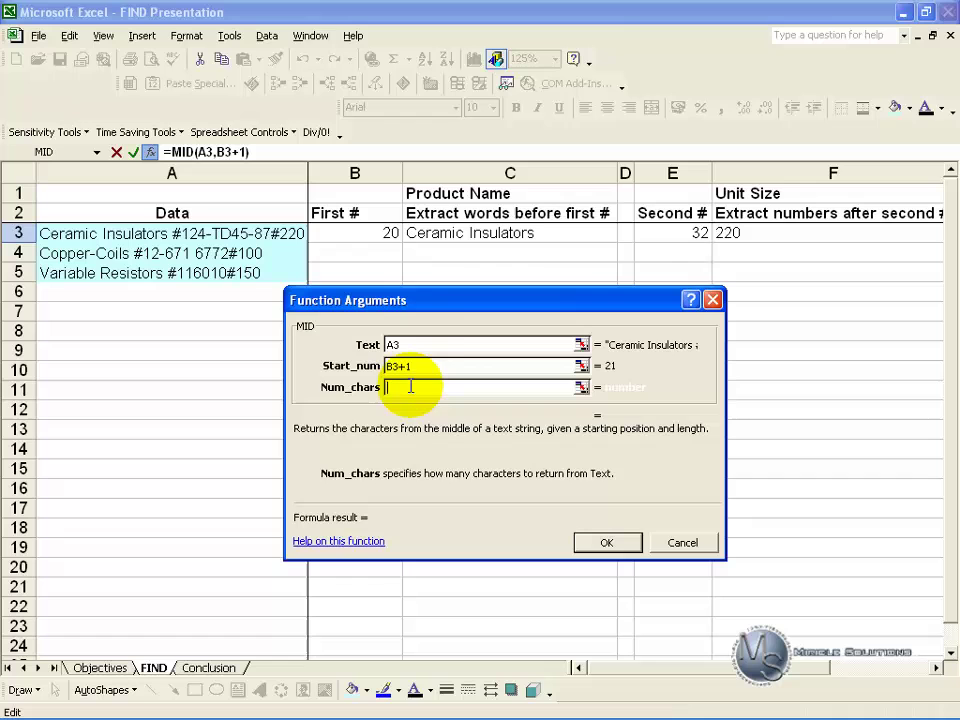
click(668, 233)
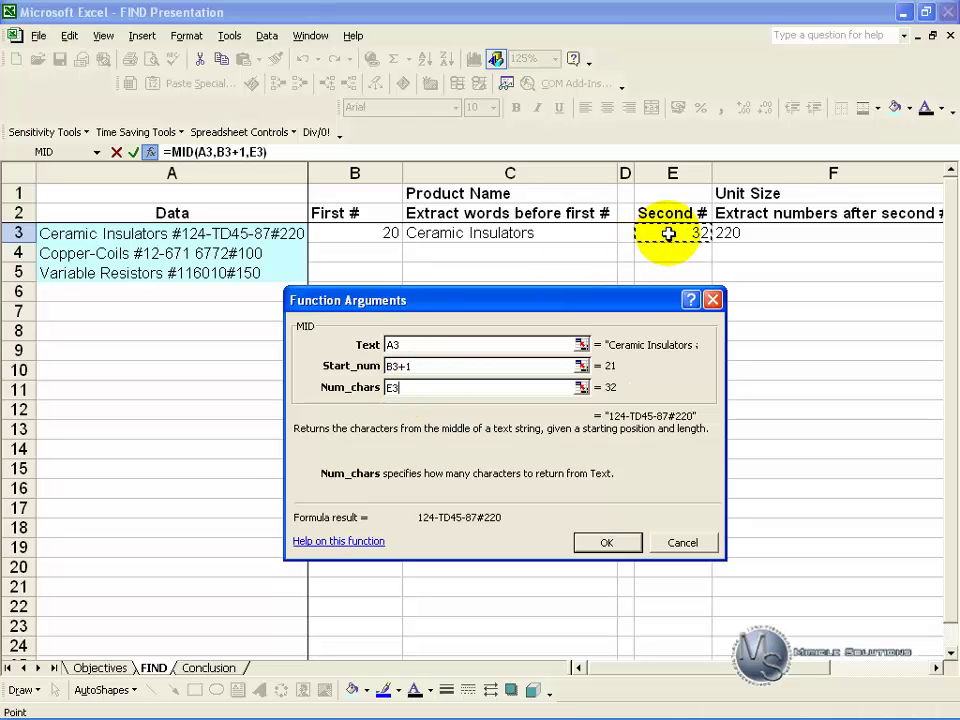
text(-)
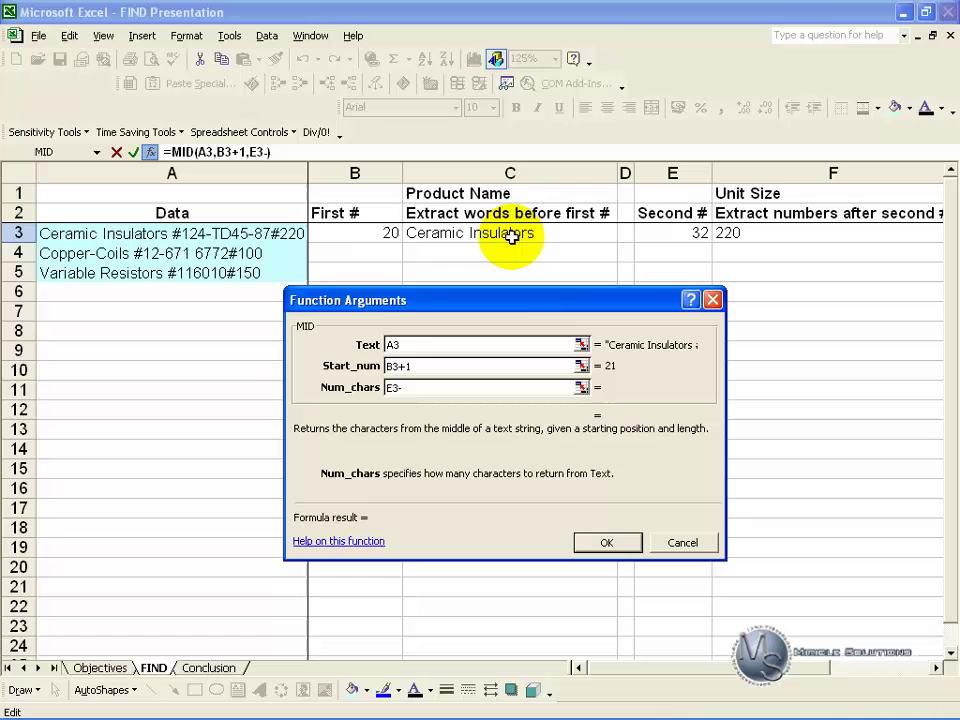
click(381, 234)
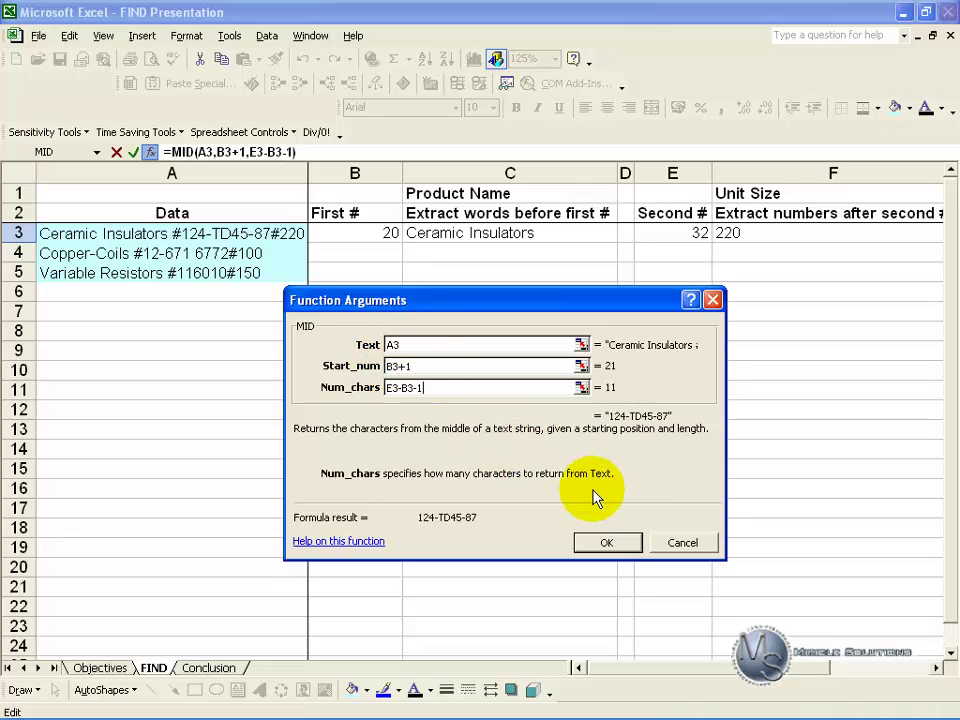
click(606, 543)
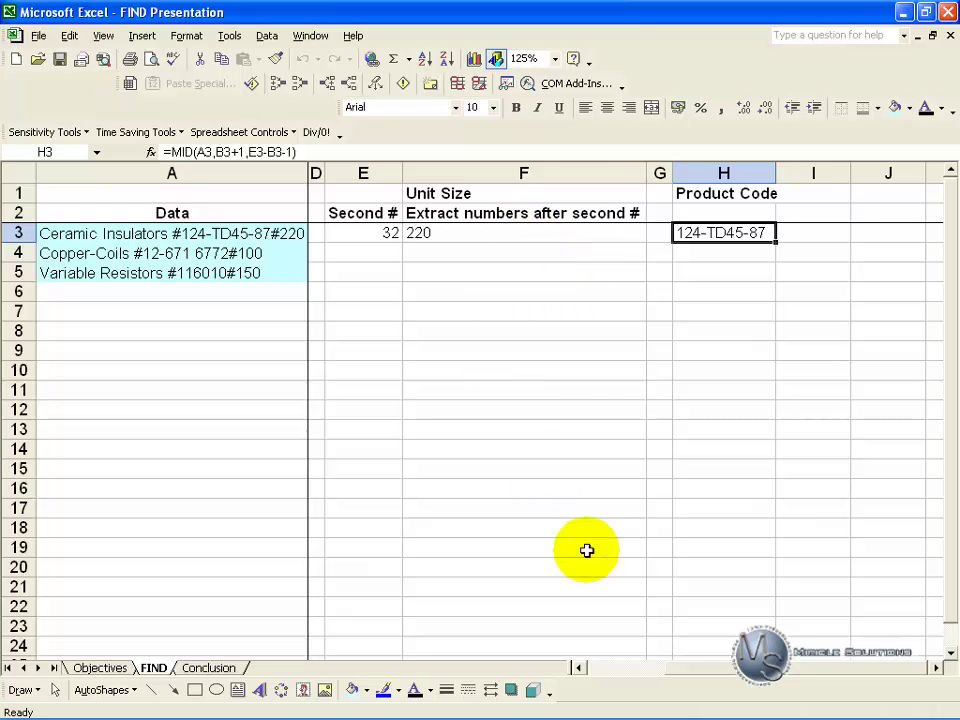
- Copy the row 3 formulas in B3:H3 down through row 5 and review the extracted columns
click(606, 667)
drag(378, 233, 439, 274)
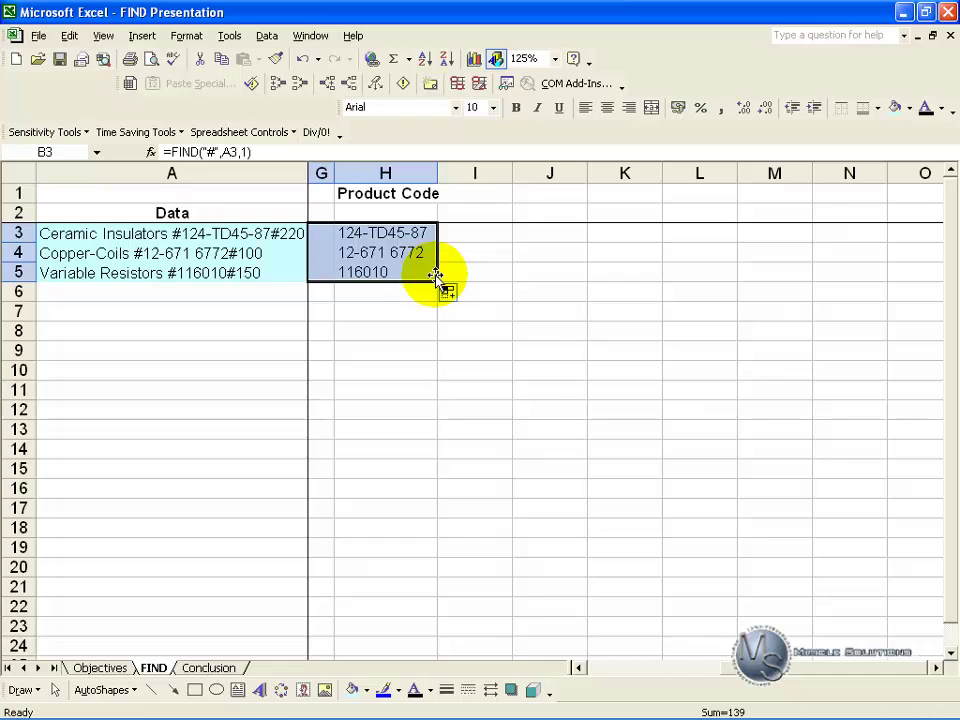
click(606, 667)
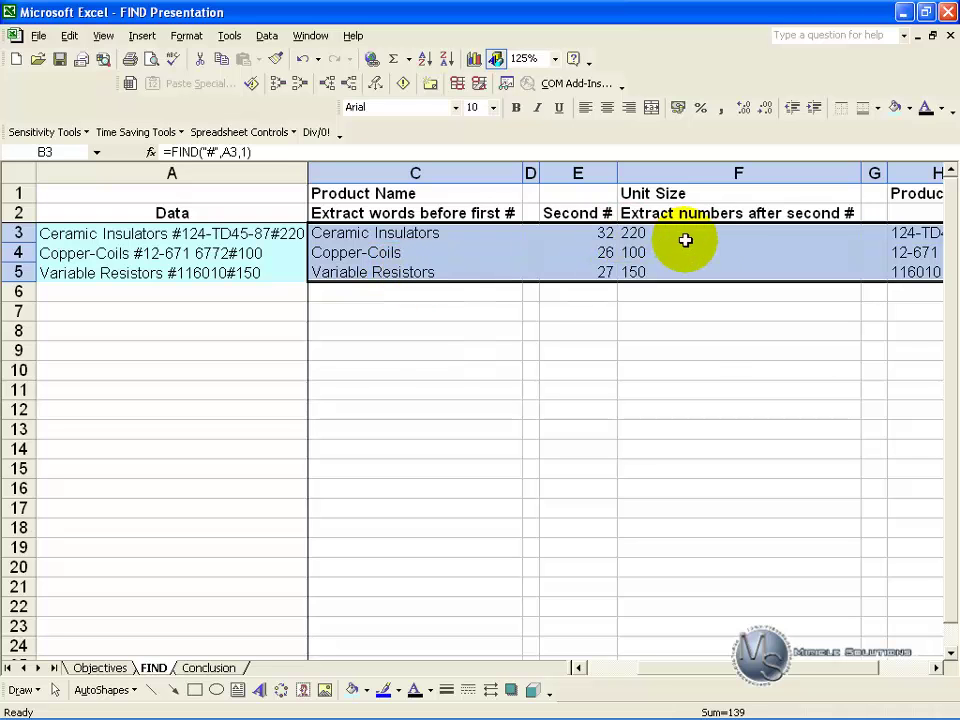
click(936, 668)
click(936, 668)
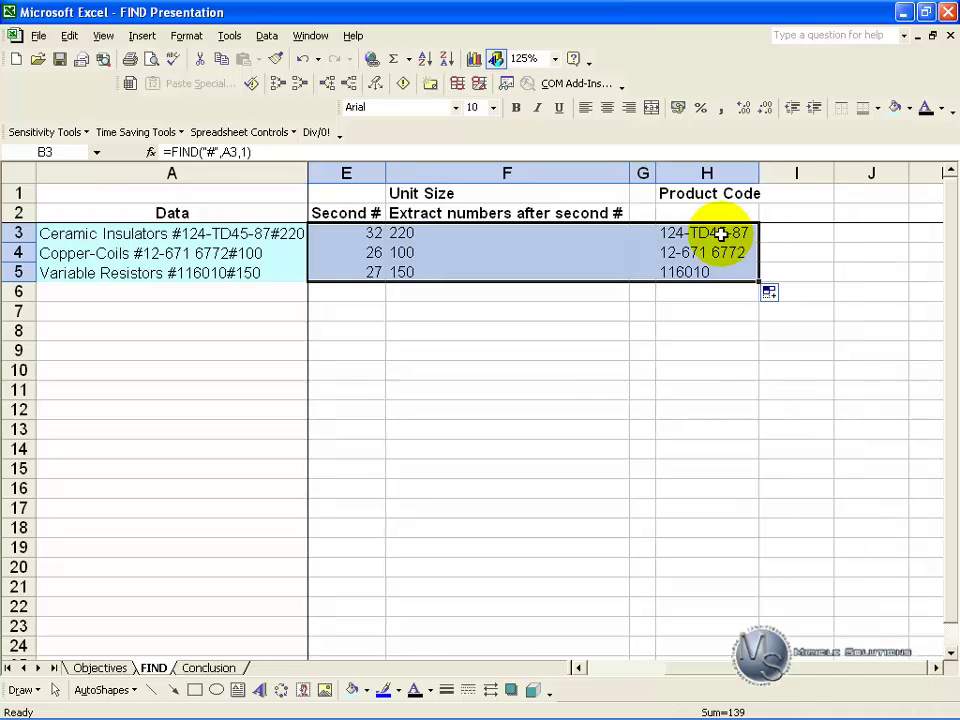